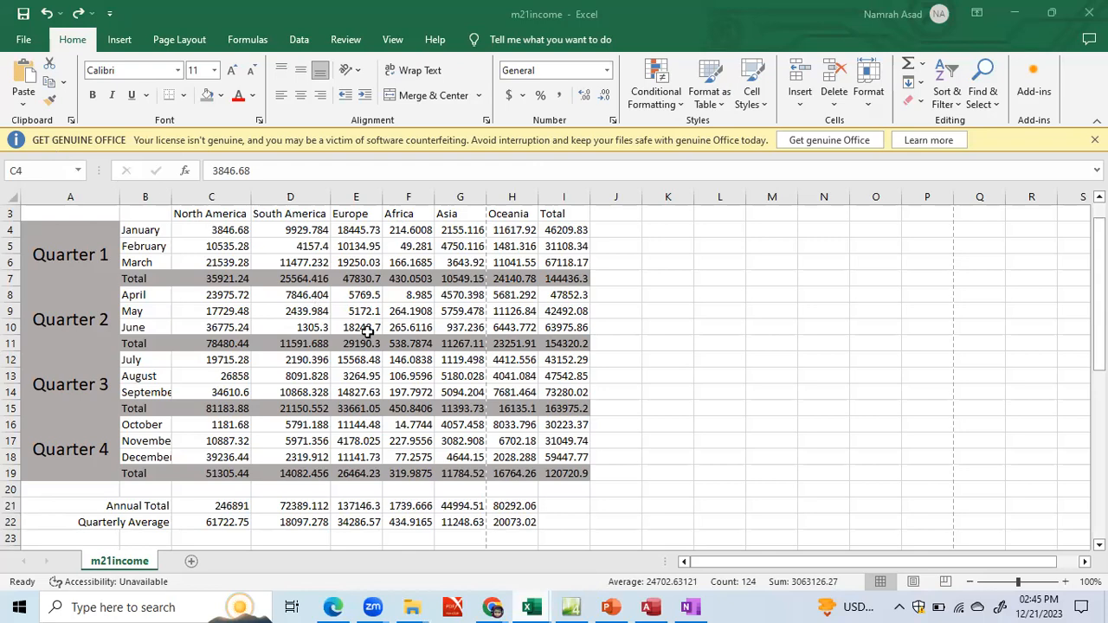
Apply the dollar Accounting number format to the income figures in C4:I22
left_click_drag(363, 343, 584, 523)
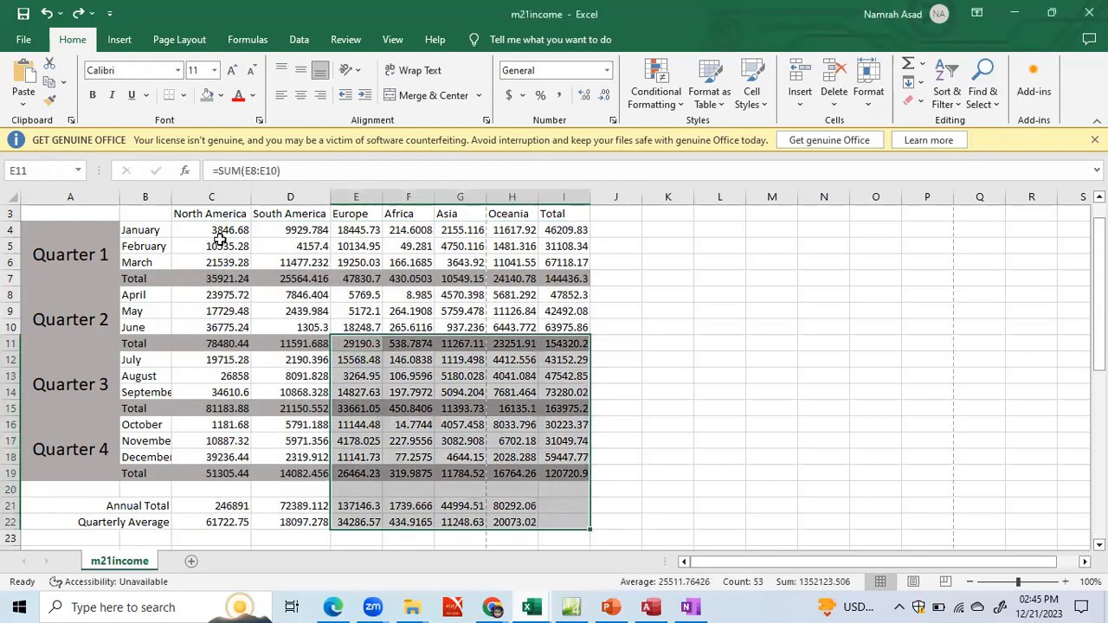
left_click_drag(220, 238, 573, 412)
left_click_drag(1099, 406, 1100, 348)
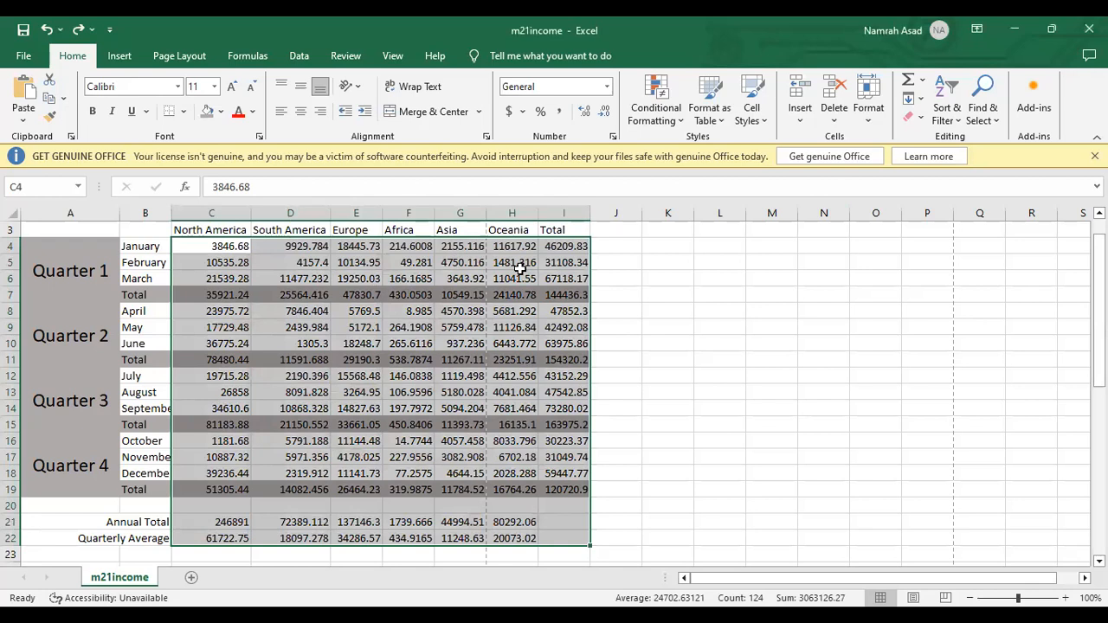
left_click(508, 113)
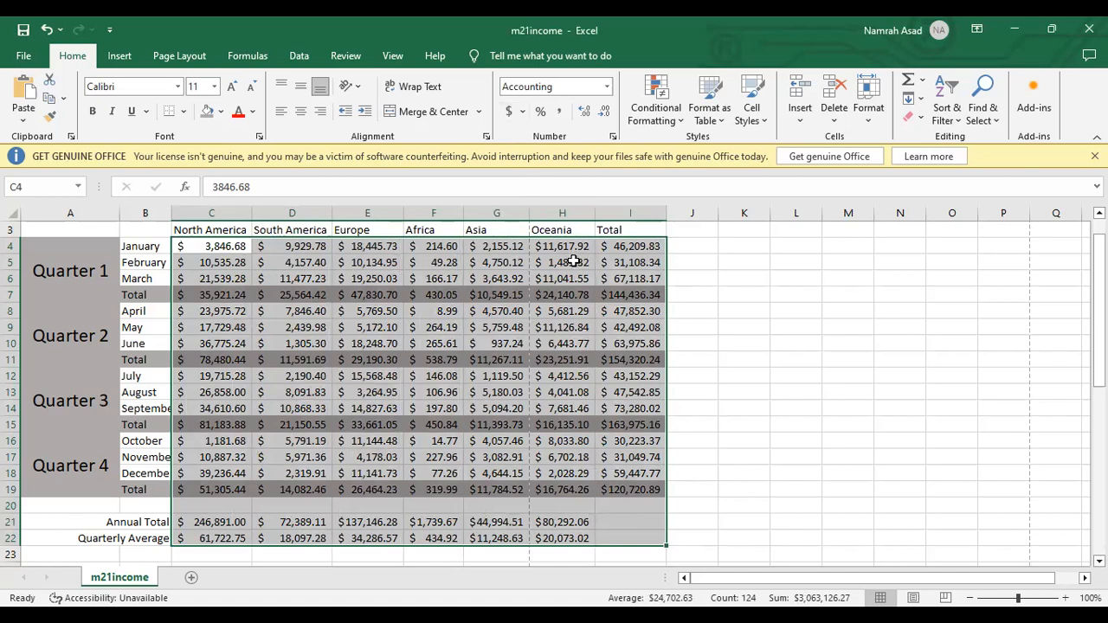
Reduce the selected amounts to no decimal places, and restore them to two decimal places
left_click(607, 118)
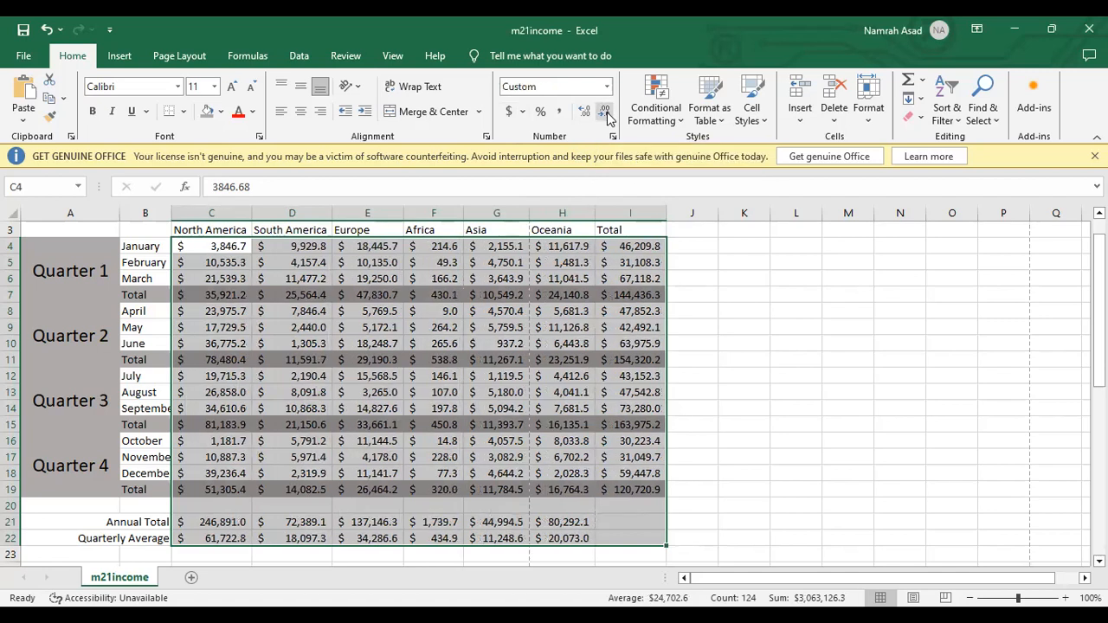
left_click(607, 118)
left_click(585, 116)
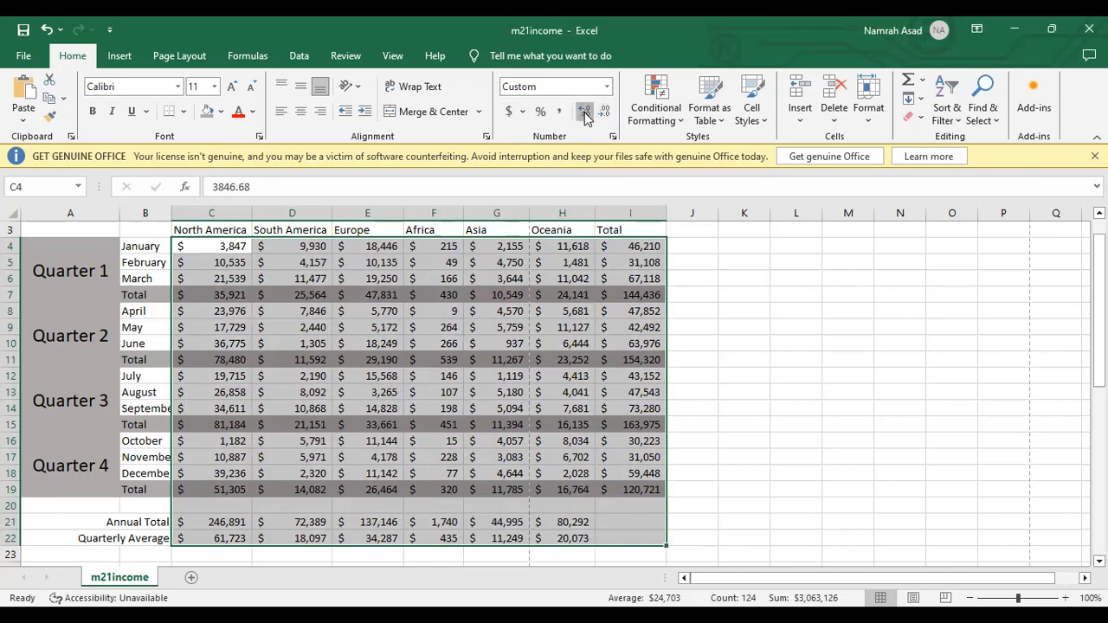
left_click(585, 116)
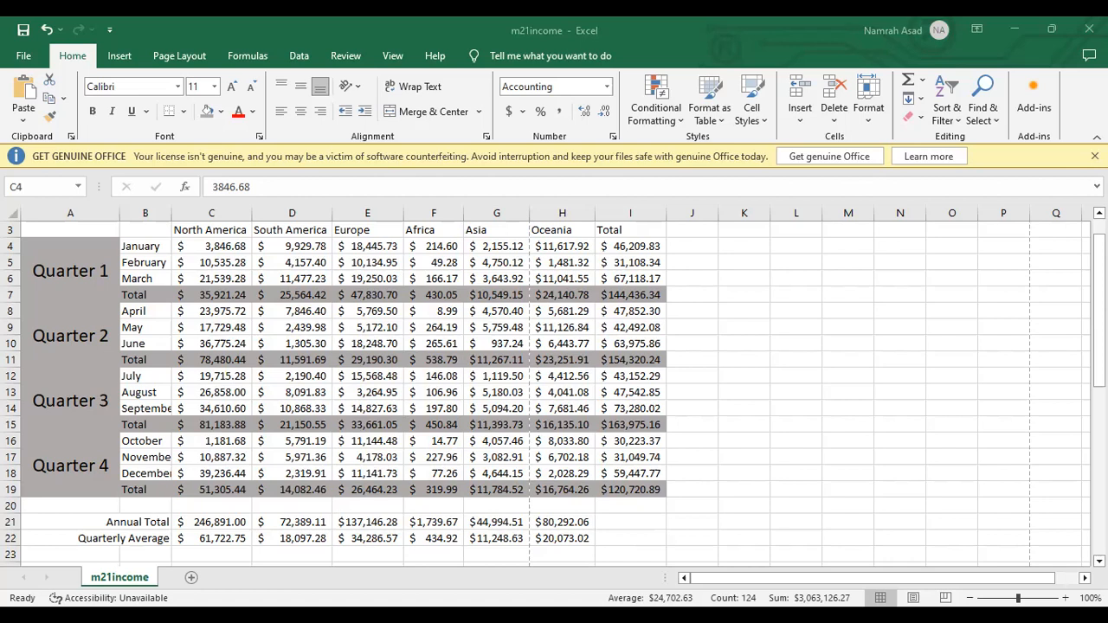
Clear the existing Quarterly Average values in C22:H22
left_click(744, 506)
left_click_drag(231, 538, 564, 537)
key("Delete")
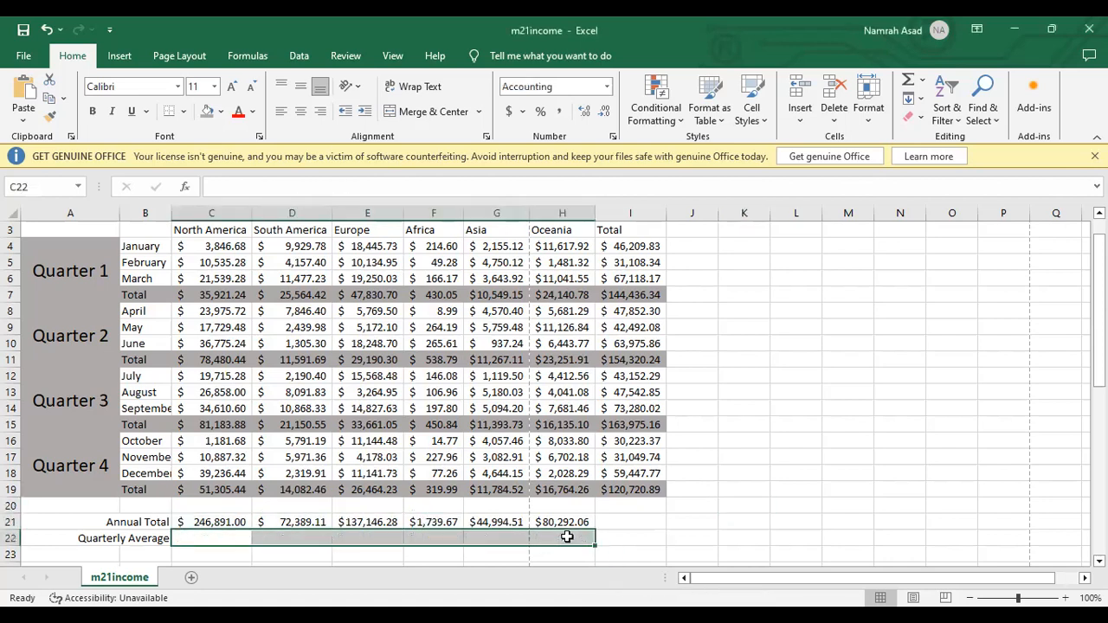
Enter =AVERAGE(C7,C11,C15,C19) in C22 to average North America's four quarterly totals
left_click(229, 538)
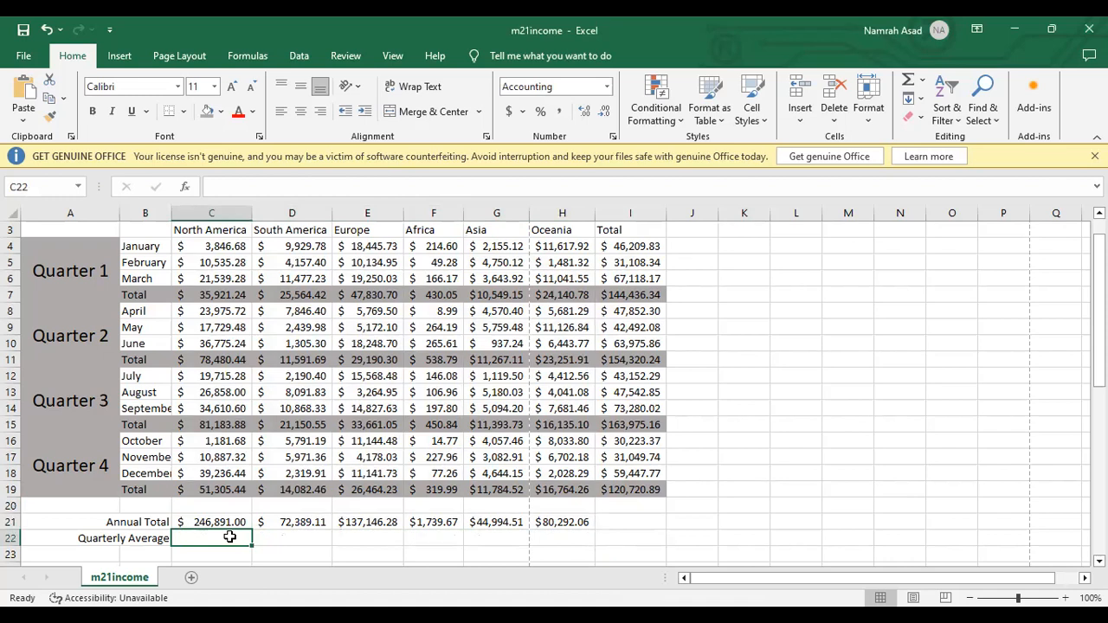
type("=")
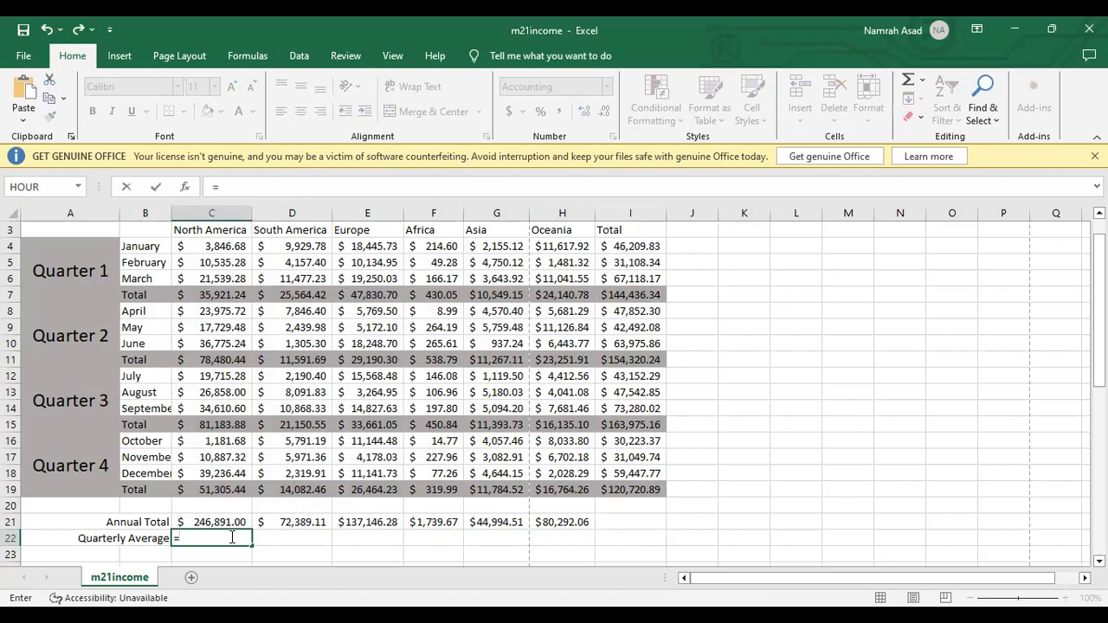
type("av")
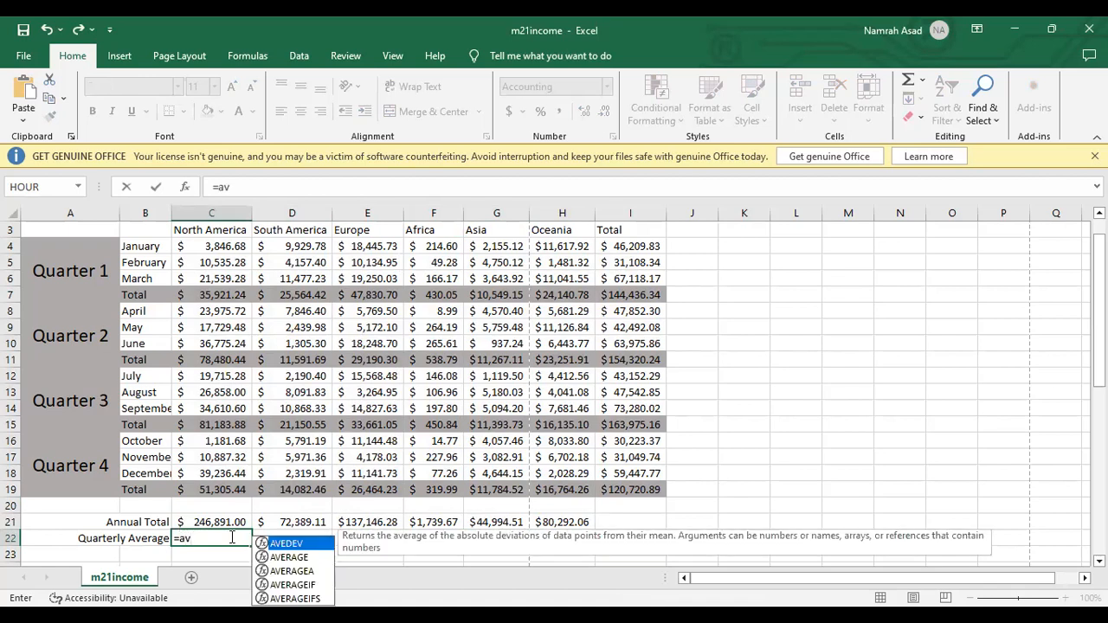
left_click(295, 559)
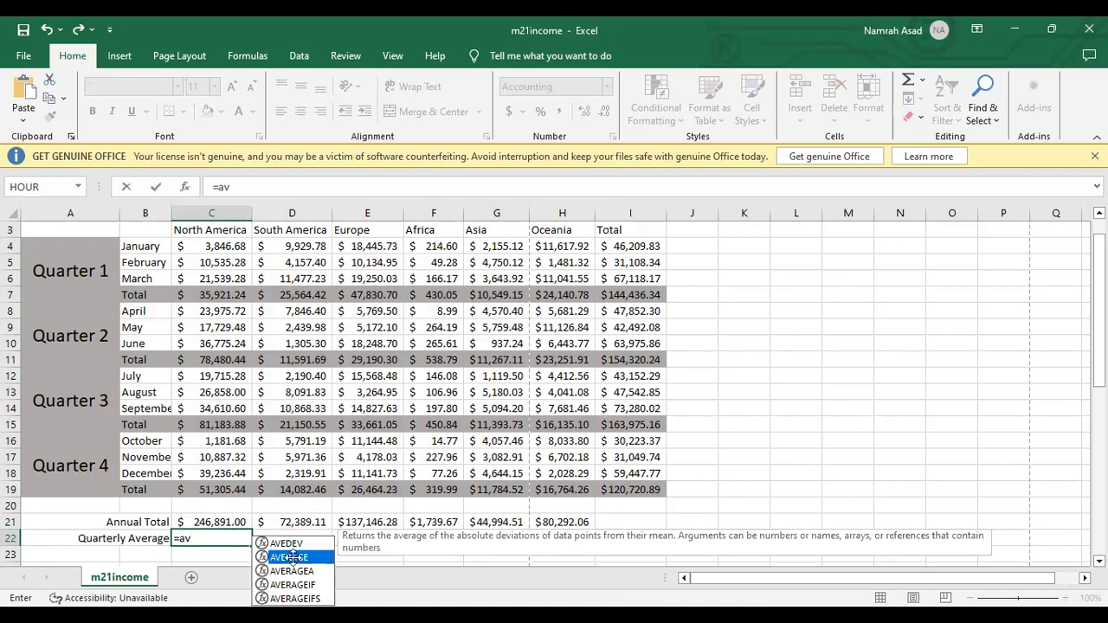
double_click(295, 559)
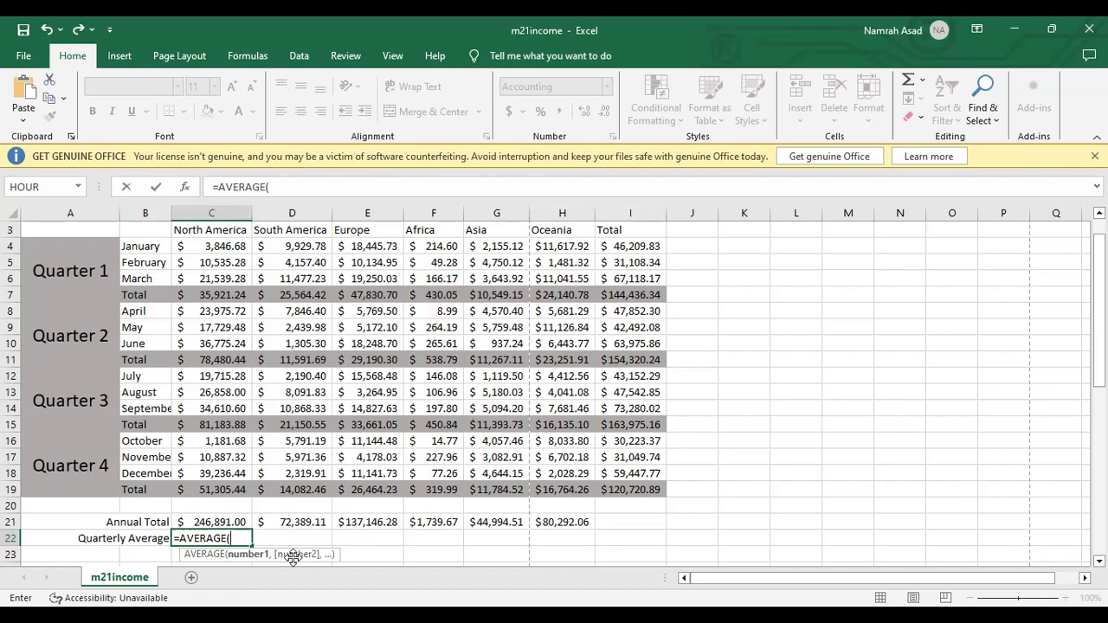
left_click(222, 299)
type(",")
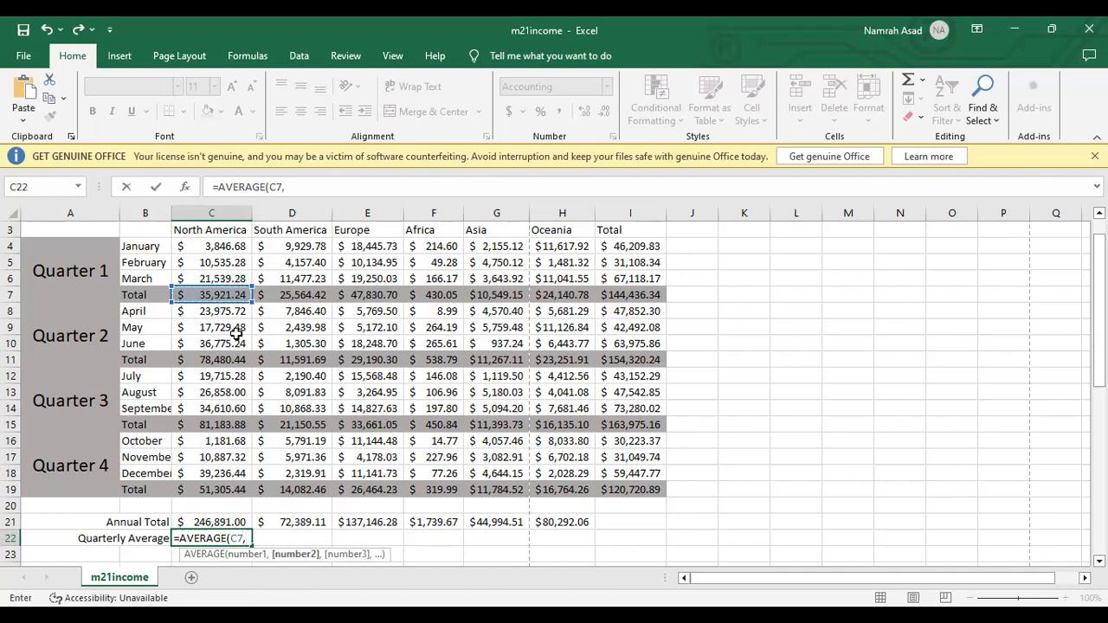
left_click(221, 360)
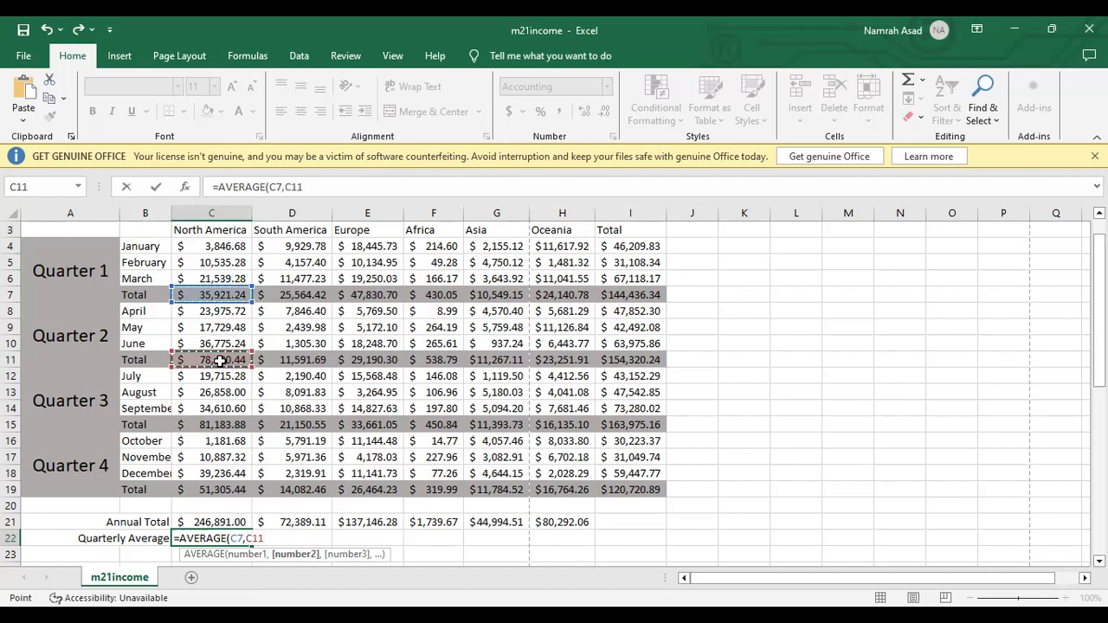
type(",")
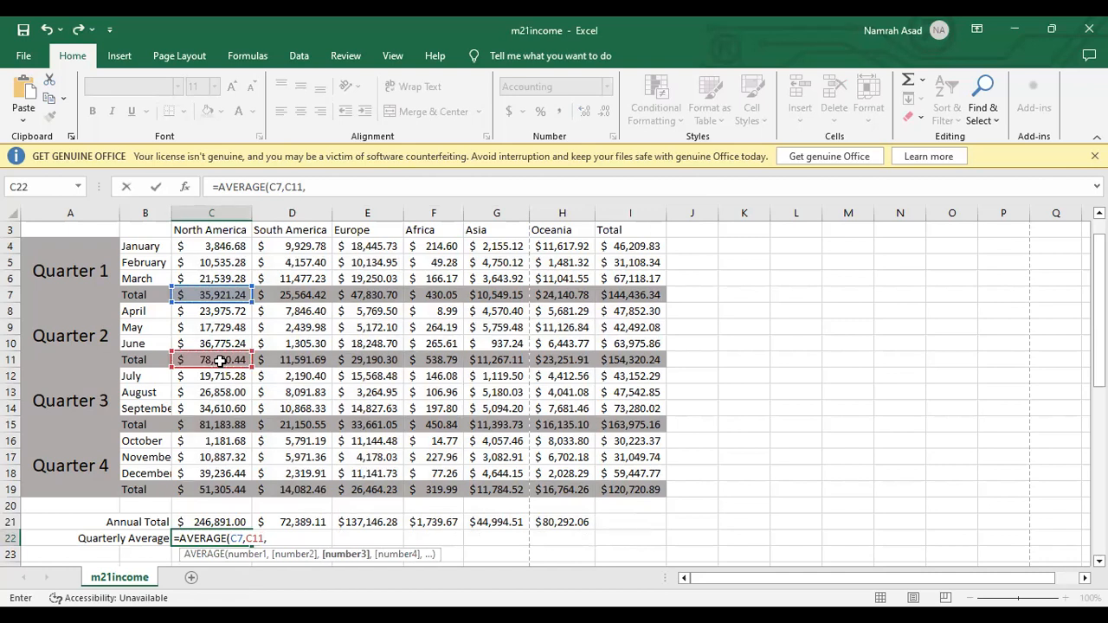
left_click(194, 422)
type(",")
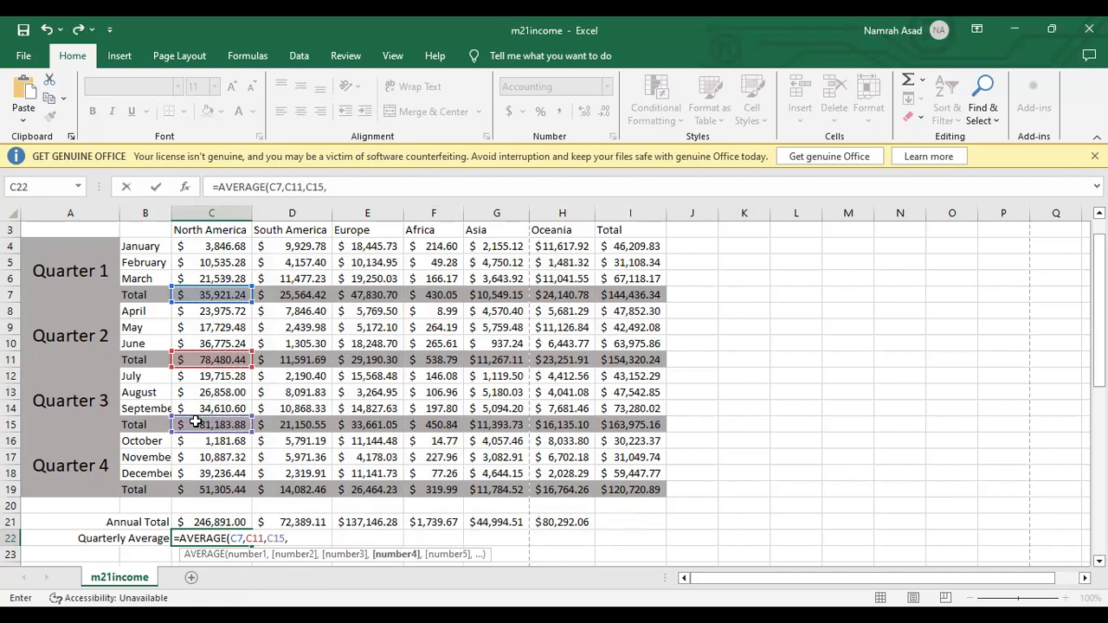
left_click(236, 491)
type(")")
key("Return")
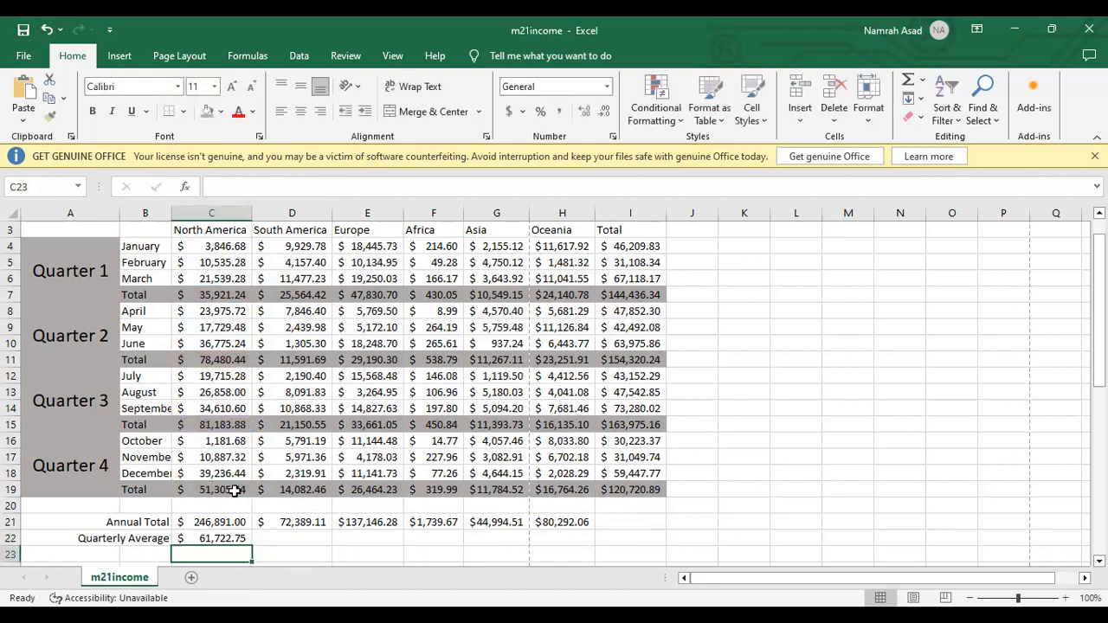
Fill the C22 average formula across to H22 and inspect the copied formulas for South America and Oceania
left_click(223, 538)
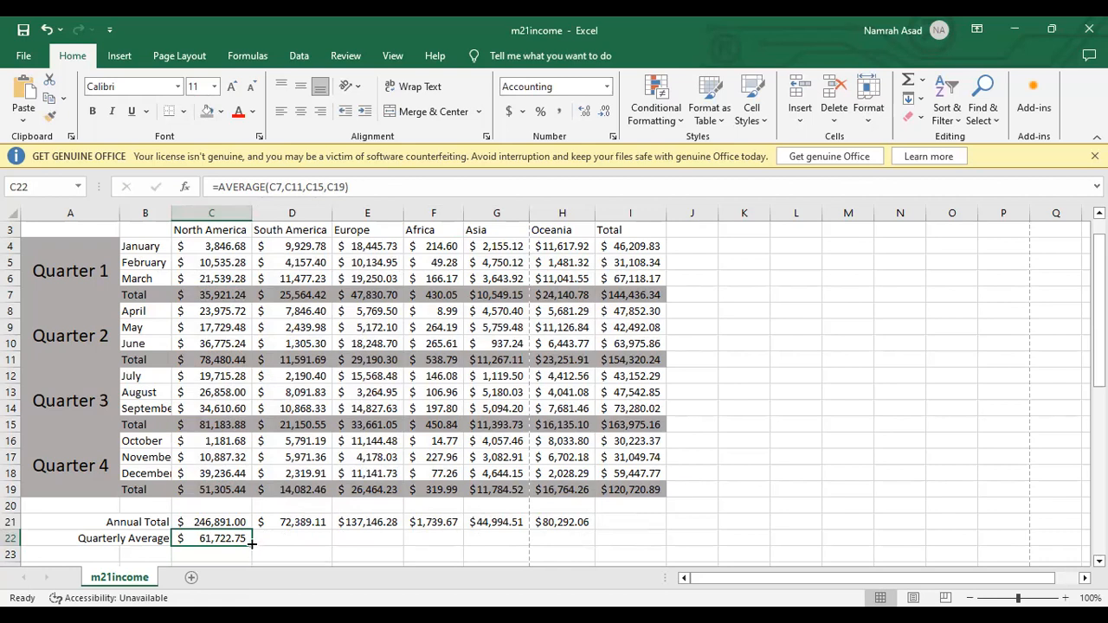
left_click_drag(251, 543, 580, 535)
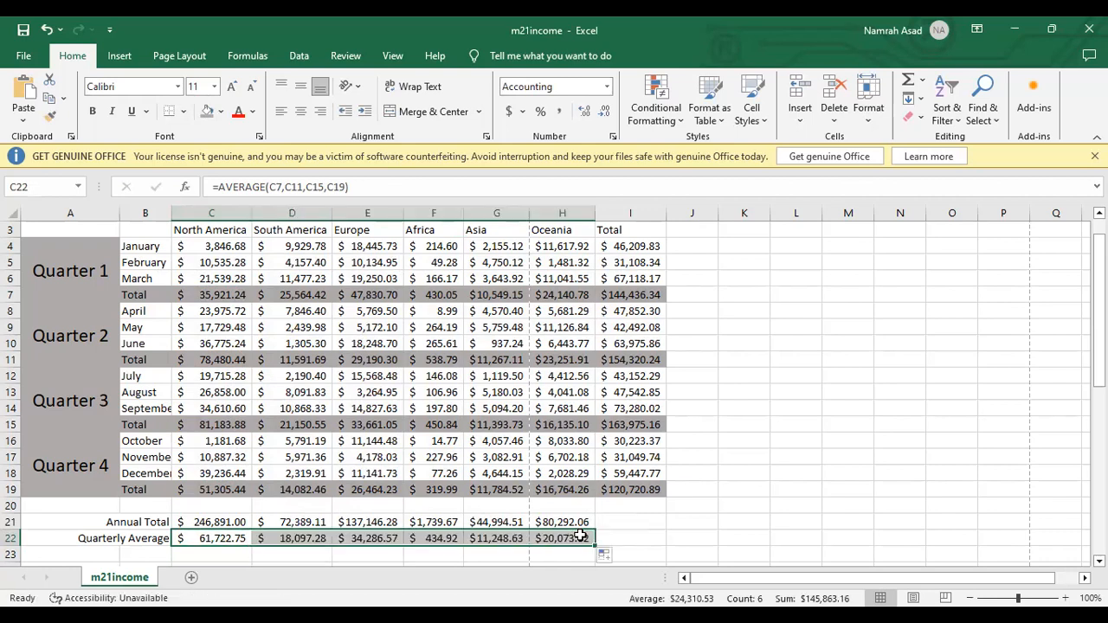
left_click(305, 538)
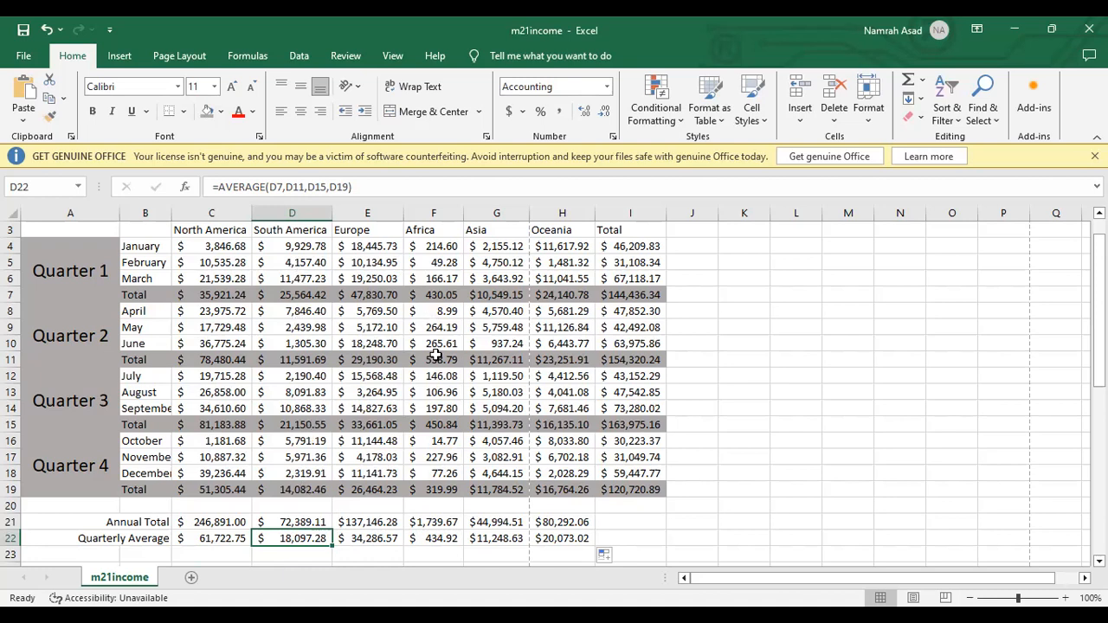
left_click(573, 540)
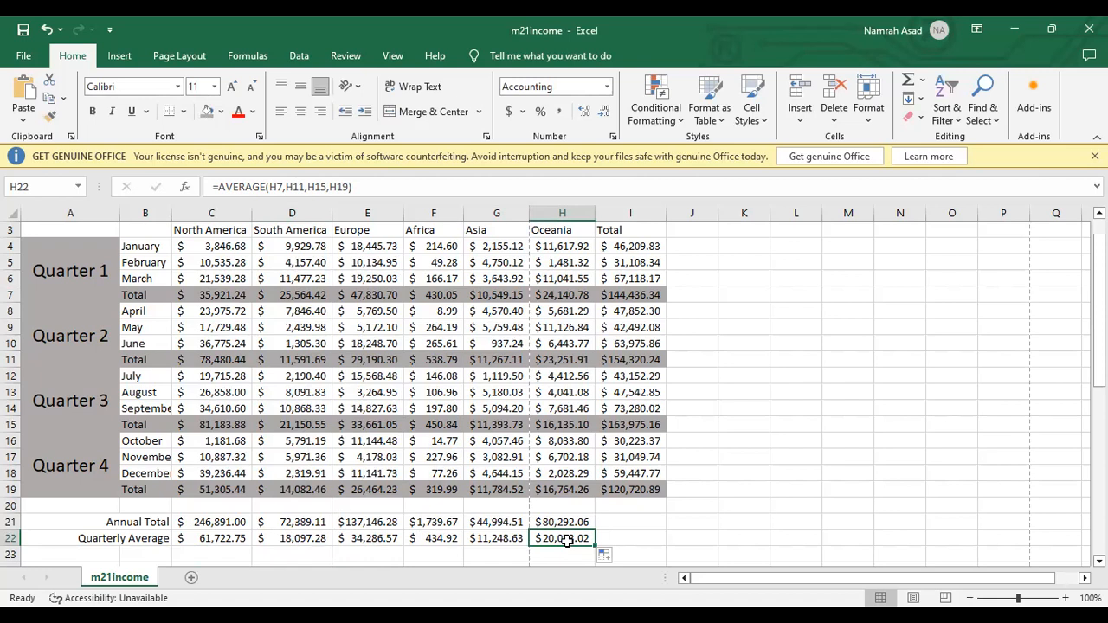
Undo the fill across the Quarterly Average row and the average formula entry in C22
key("ctrl+z")
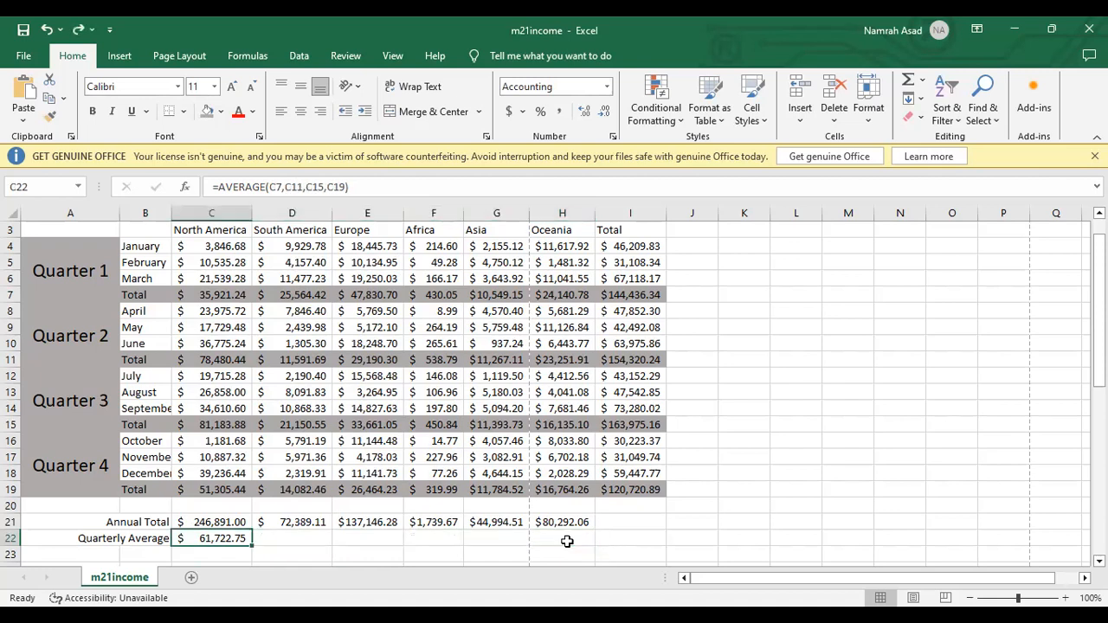
key("ctrl+z")
left_click(761, 506)
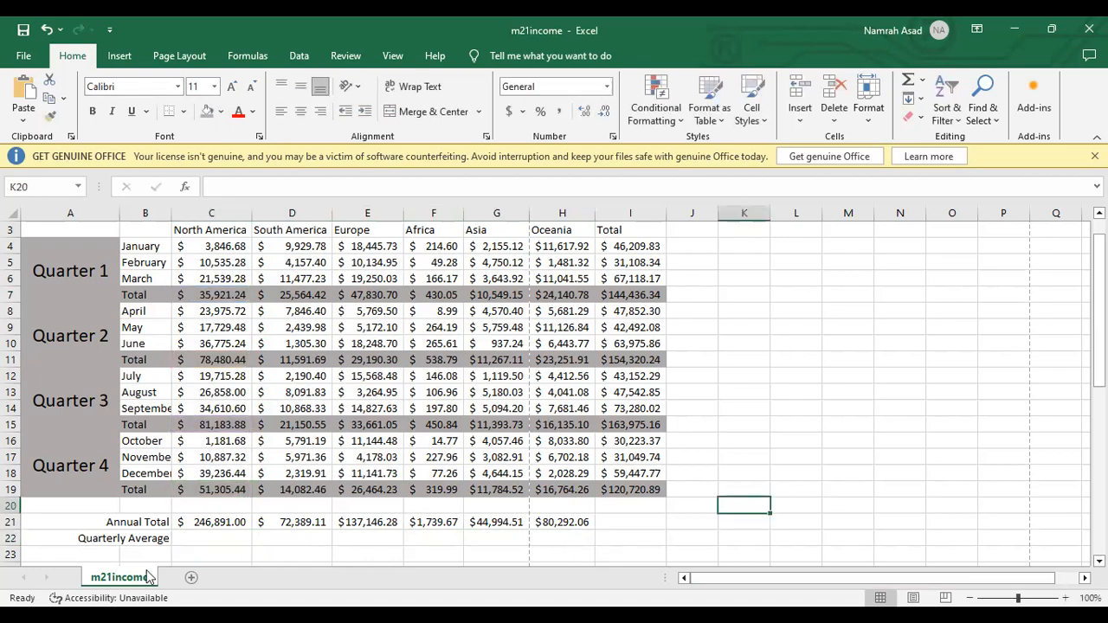
Calculate North America's Quarterly Average in C22 with AVERAGE of the four quarterly totals C7, C11, C15 and C19
left_click(194, 538)
type("=")
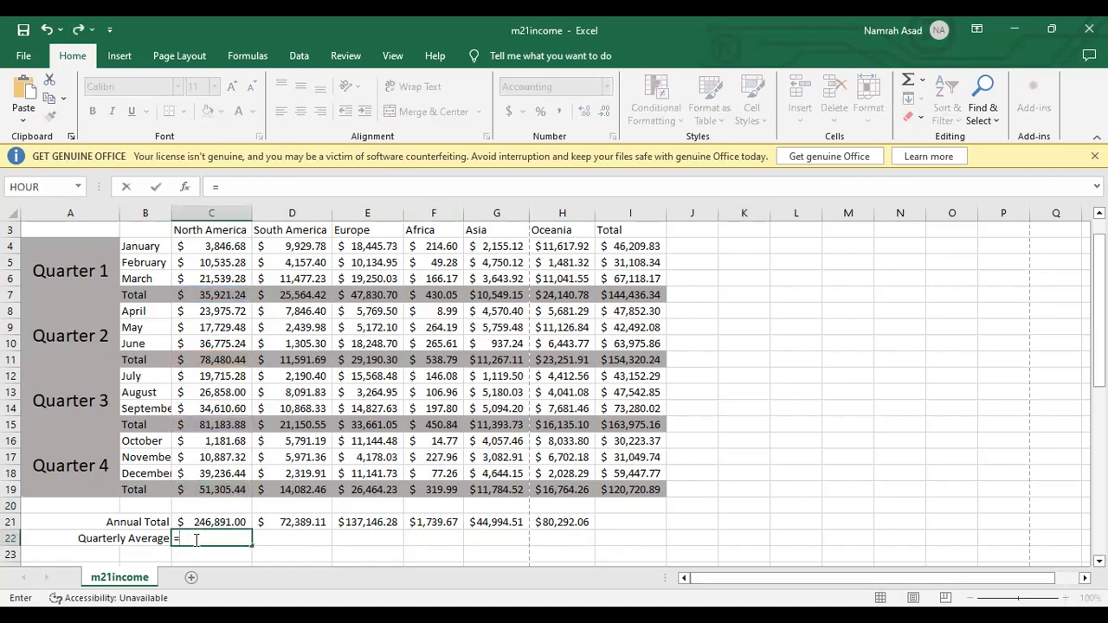
type("av")
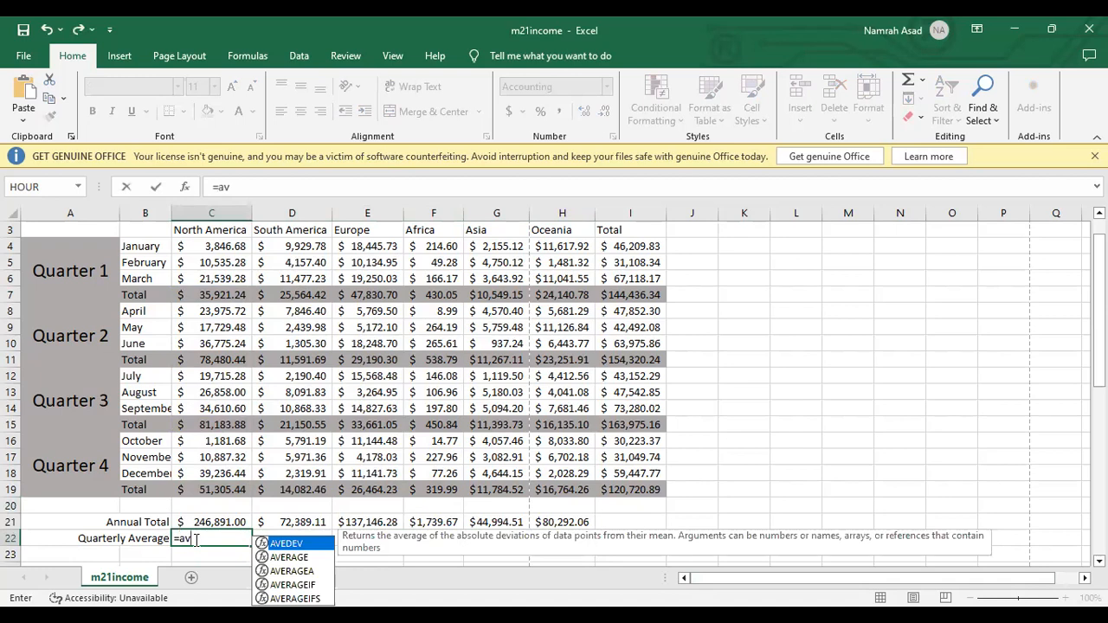
double_click(286, 559)
left_click(206, 299)
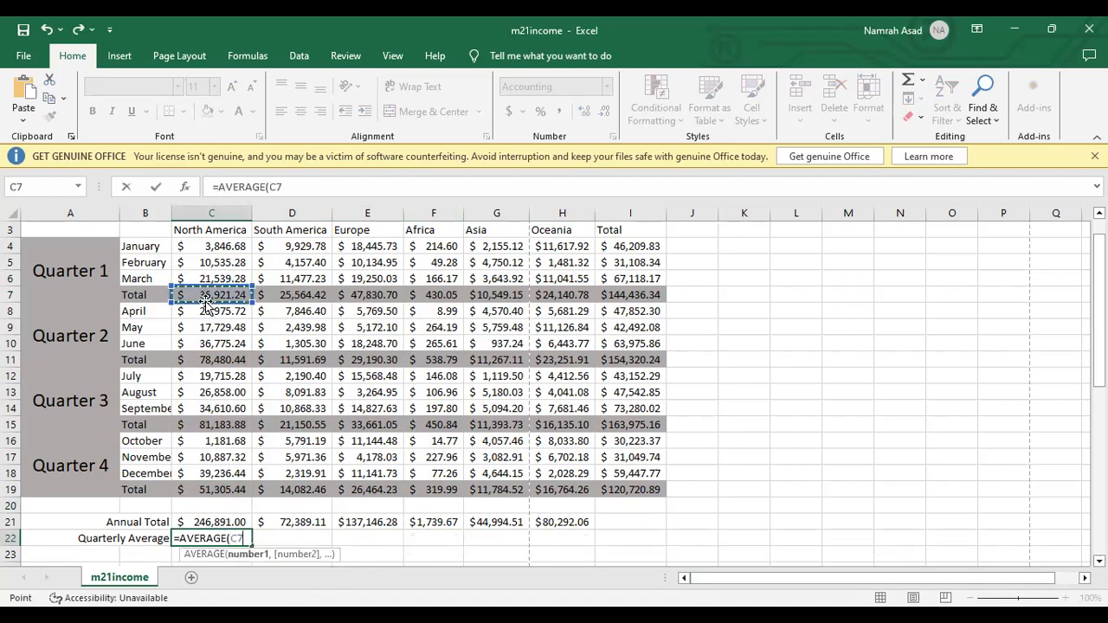
type(",")
left_click(213, 362)
type(",")
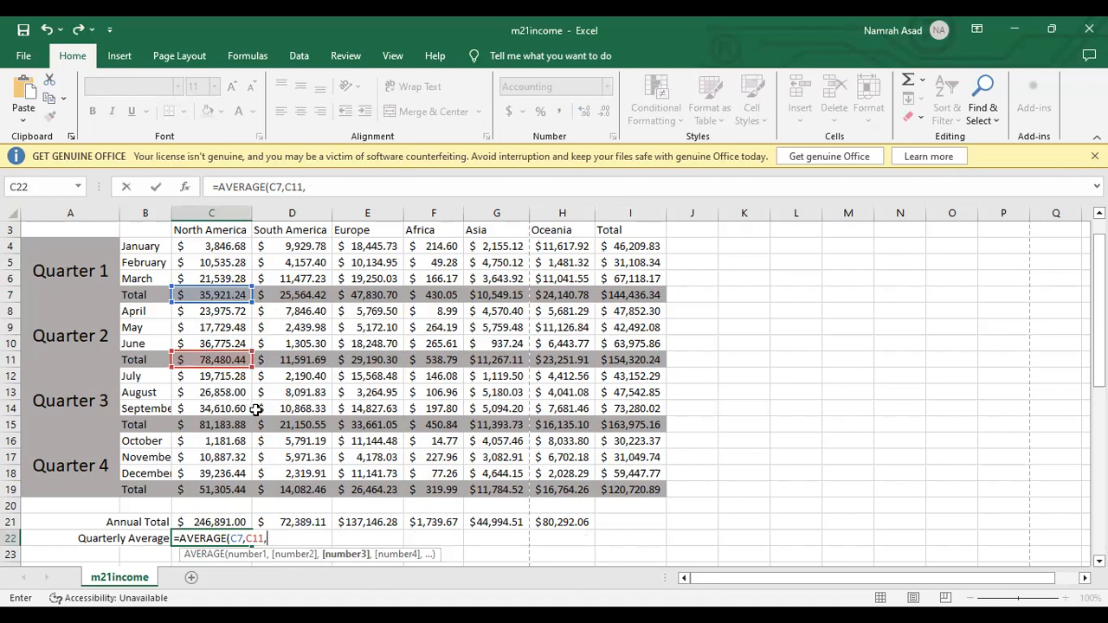
left_click(220, 425)
type(",")
left_click(232, 490)
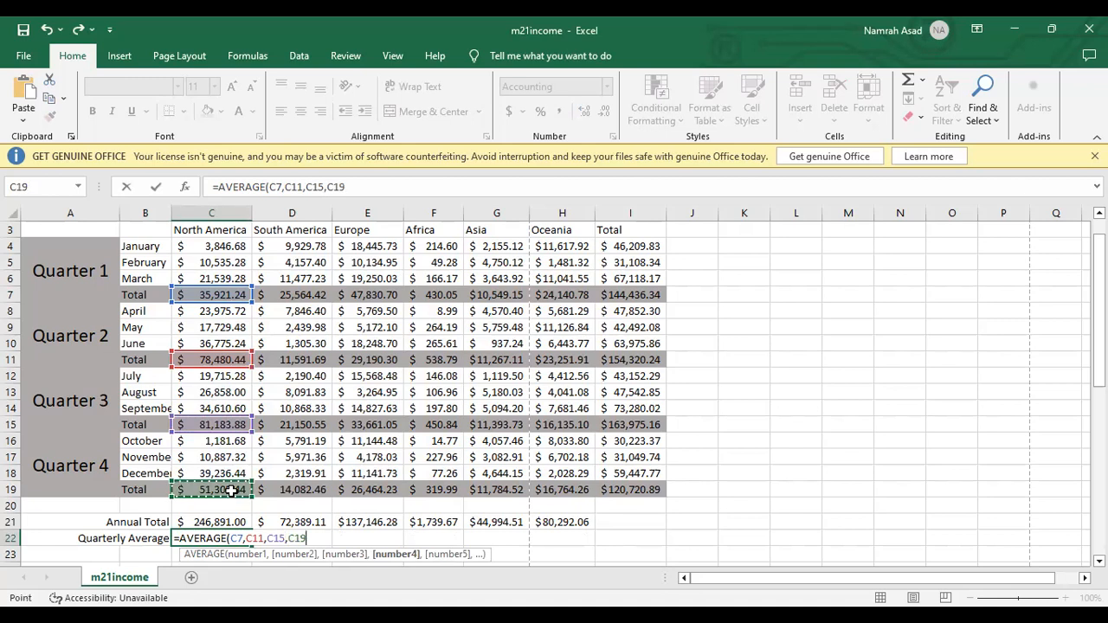
type(",")
key("BackSpace")
key("Return")
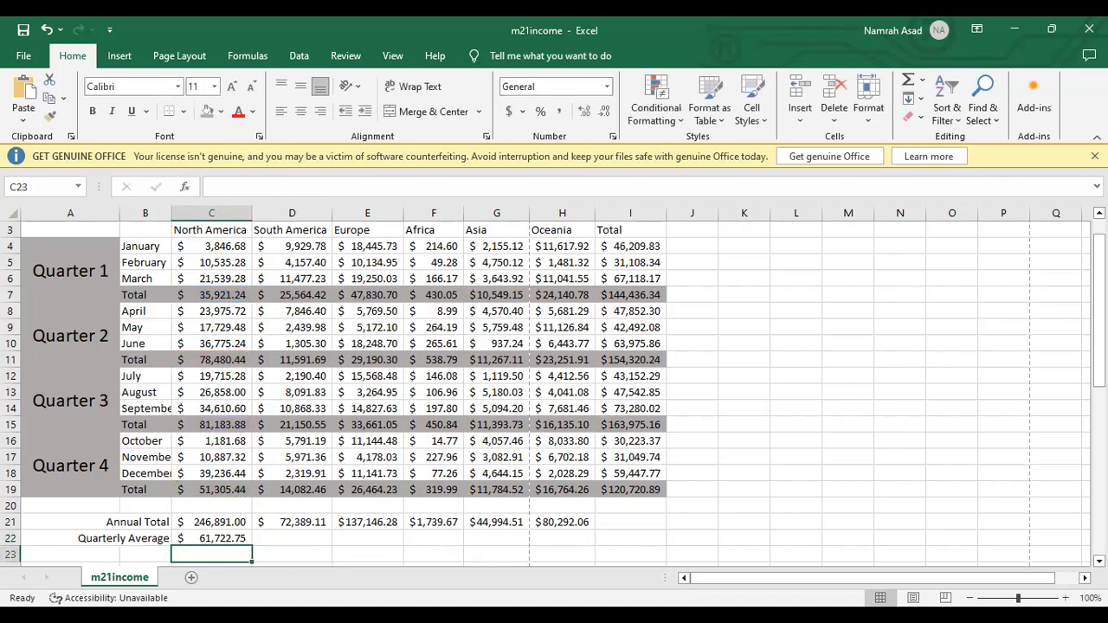
Copy the Quarterly Average formula from C22 across the remaining regions through H22
left_click(241, 542)
left_click_drag(252, 547, 585, 535)
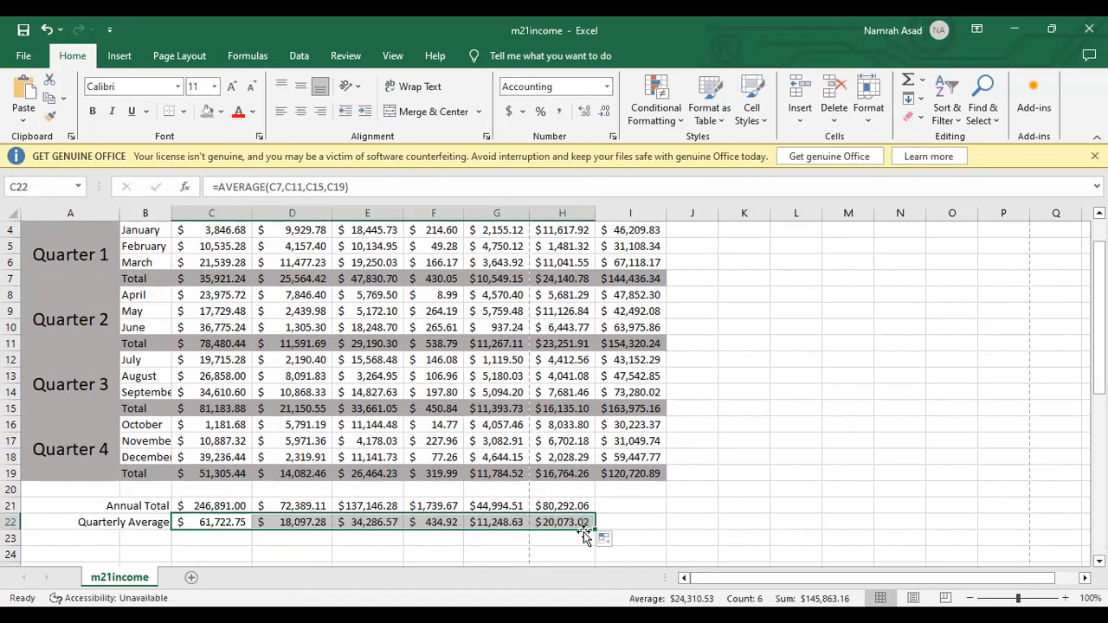
left_click(845, 423)
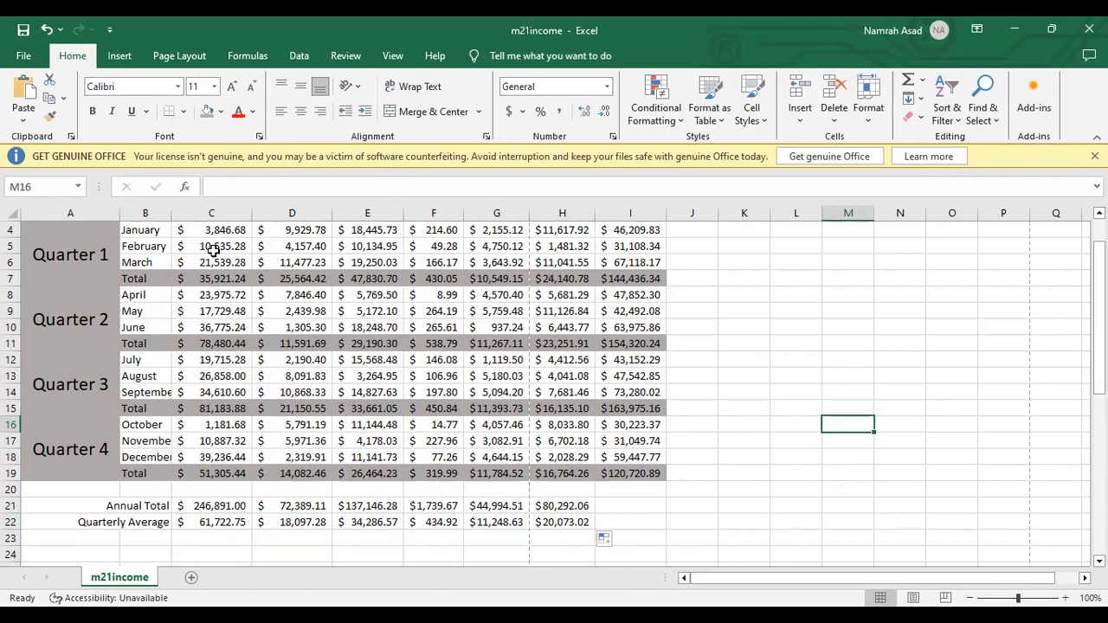
Examine the formulas behind North America's four quarterly totals and its Quarterly Average in column C
left_click(211, 278)
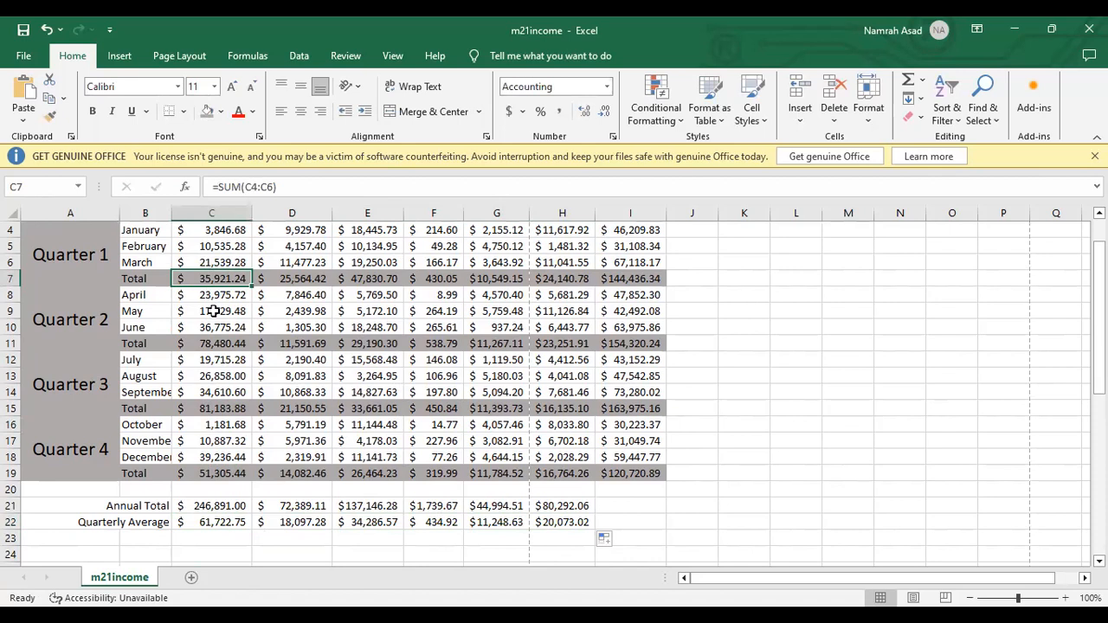
left_click(215, 343)
left_click(217, 408)
left_click(218, 476)
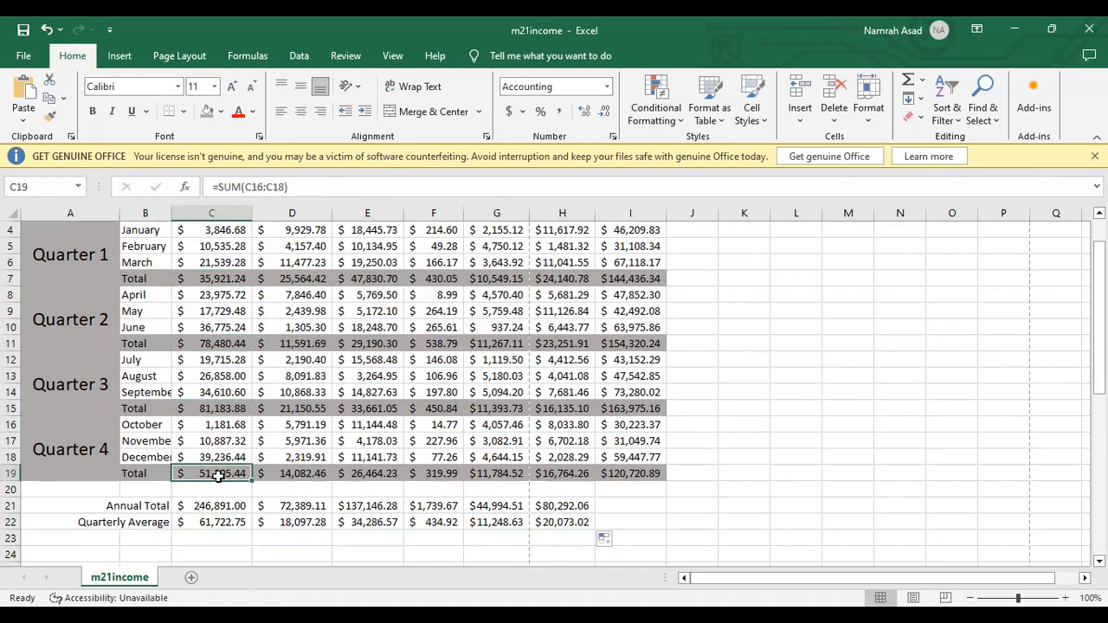
left_click(208, 524)
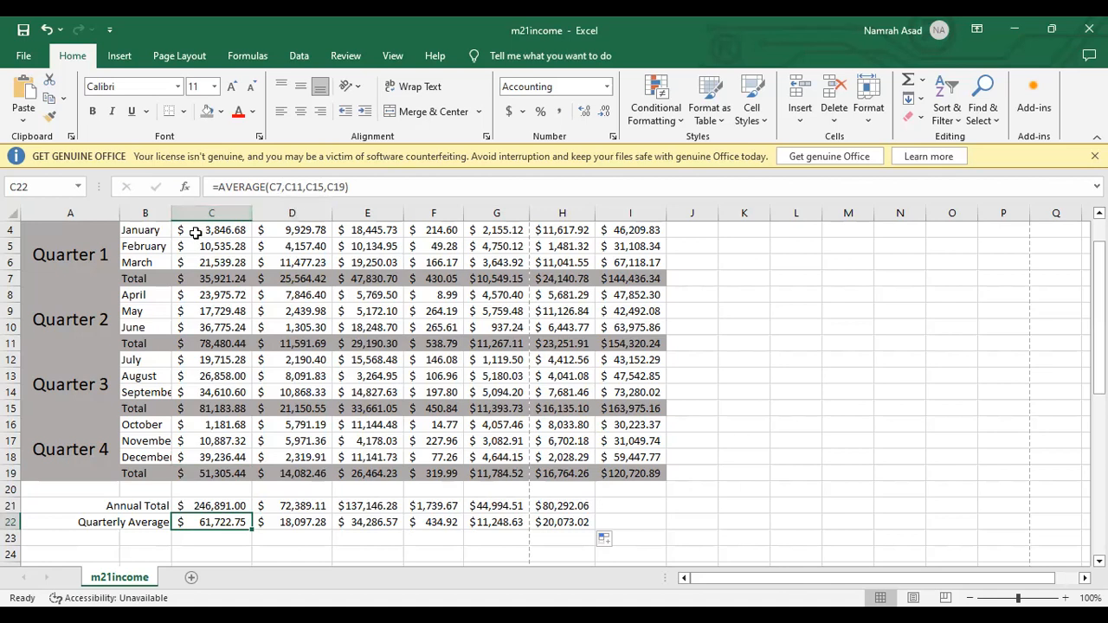
left_click(218, 277)
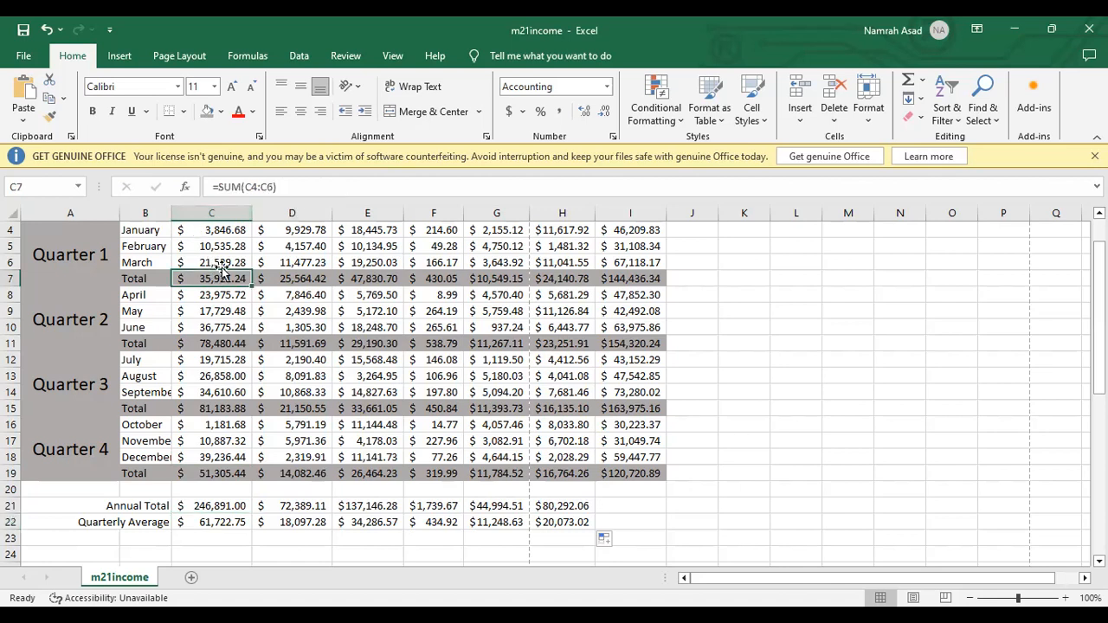
Examine the cell range summed in North America's Quarter 1 total in C7, keeping its formula as is
left_click_drag(243, 186, 275, 186)
mouse_move(276, 186)
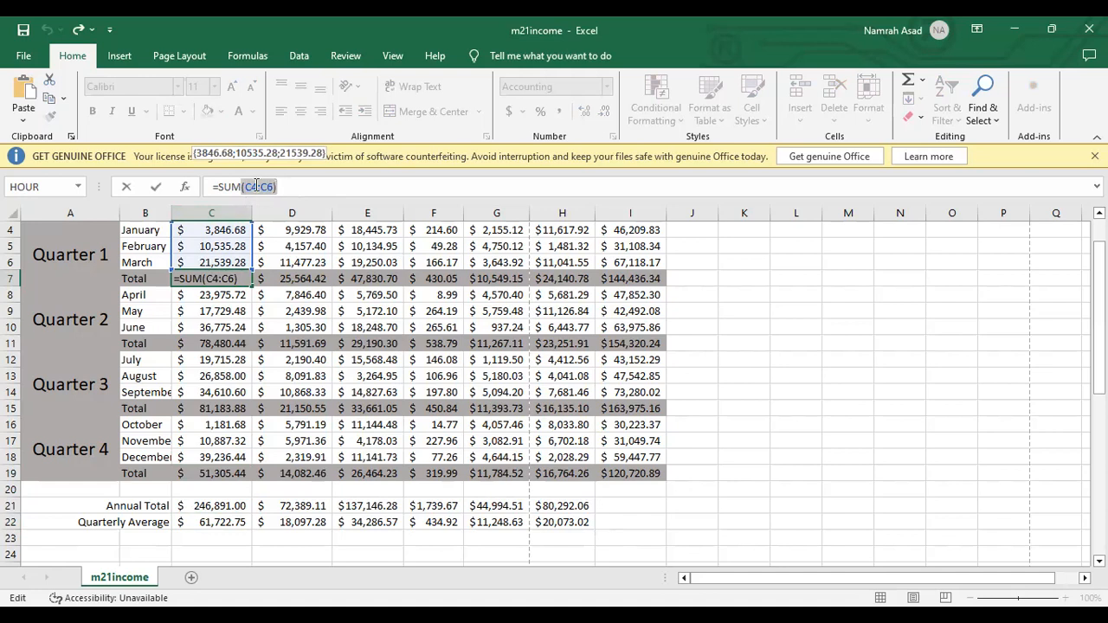
left_click(227, 231)
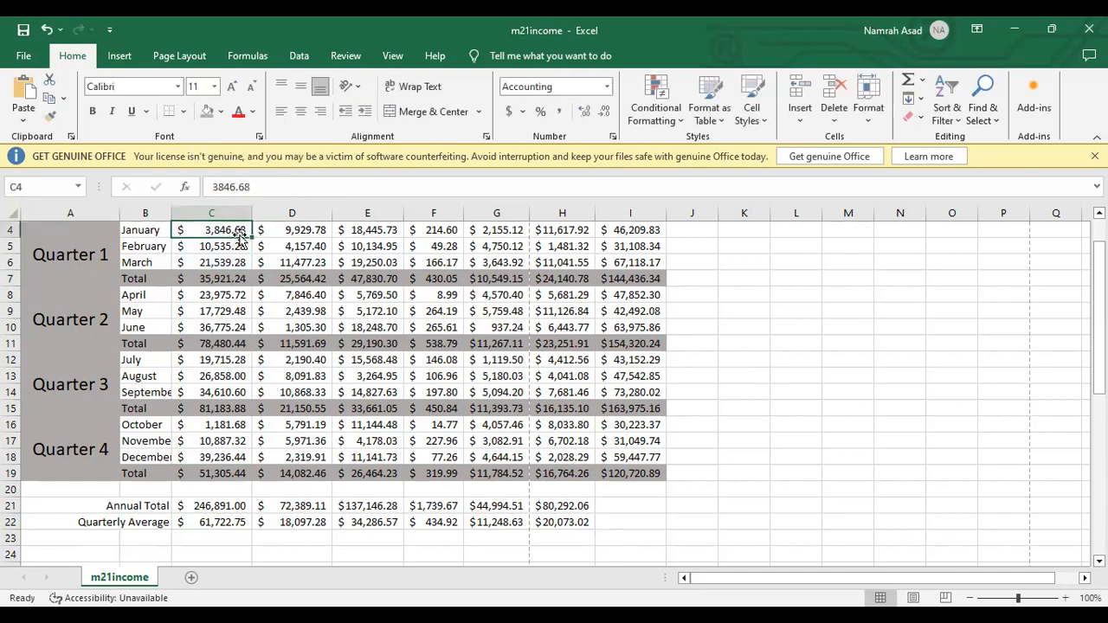
key("Down")
key("Down")
key("Down")
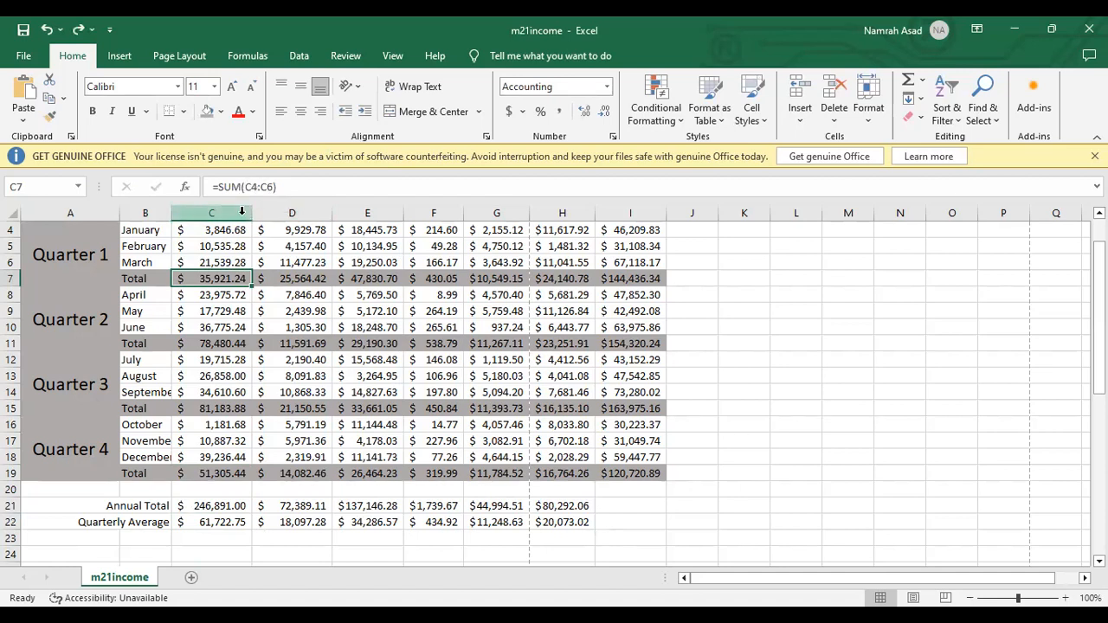
left_click(263, 186)
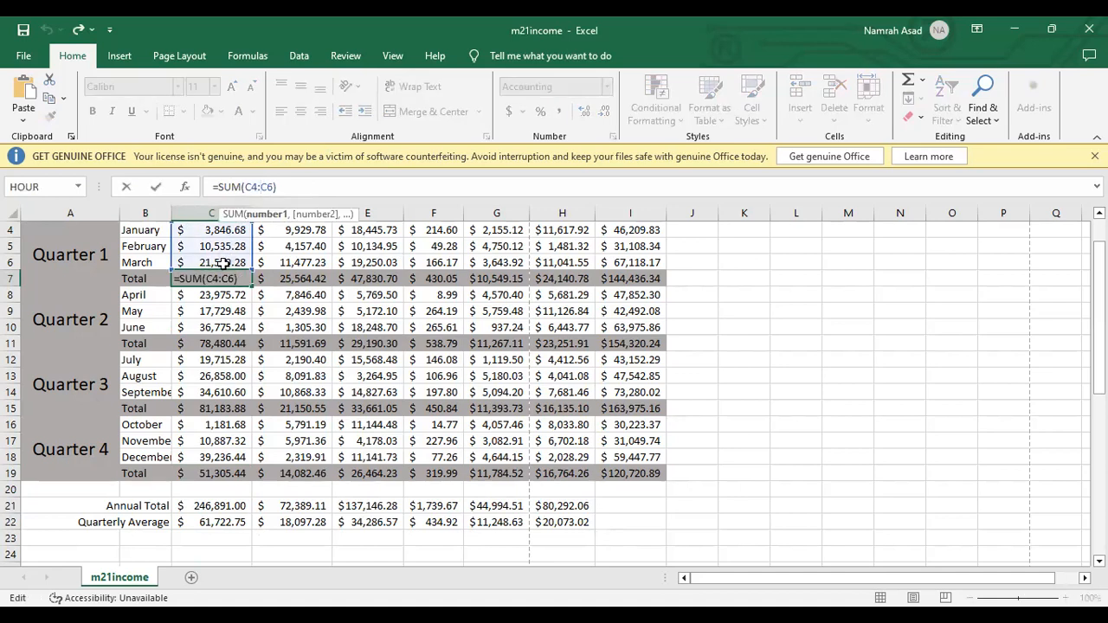
left_click_drag(243, 186, 277, 186)
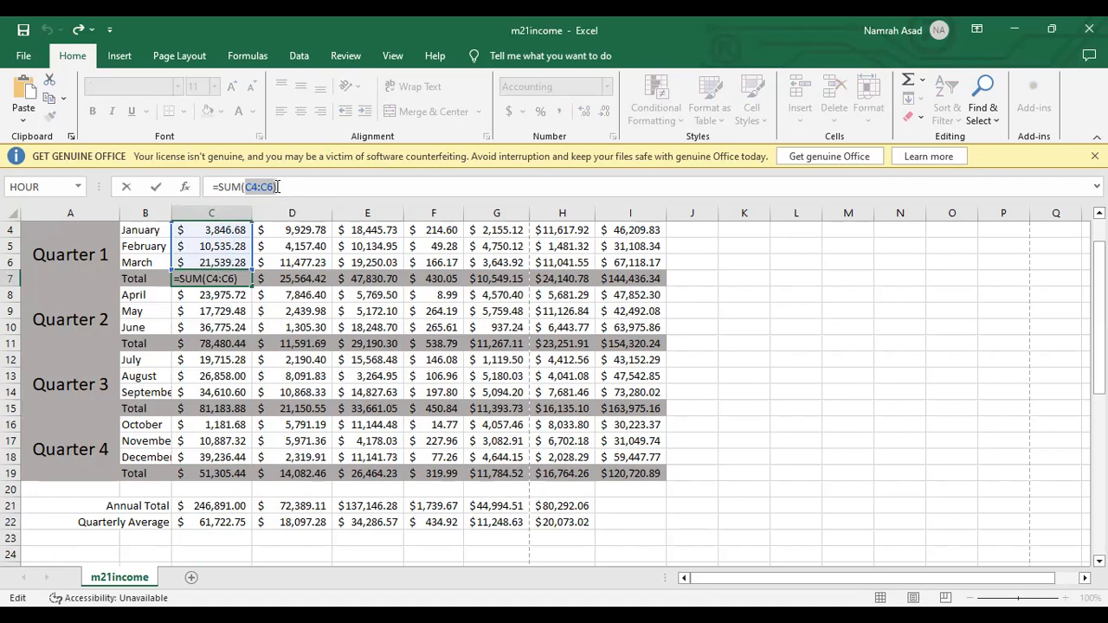
left_click(258, 186)
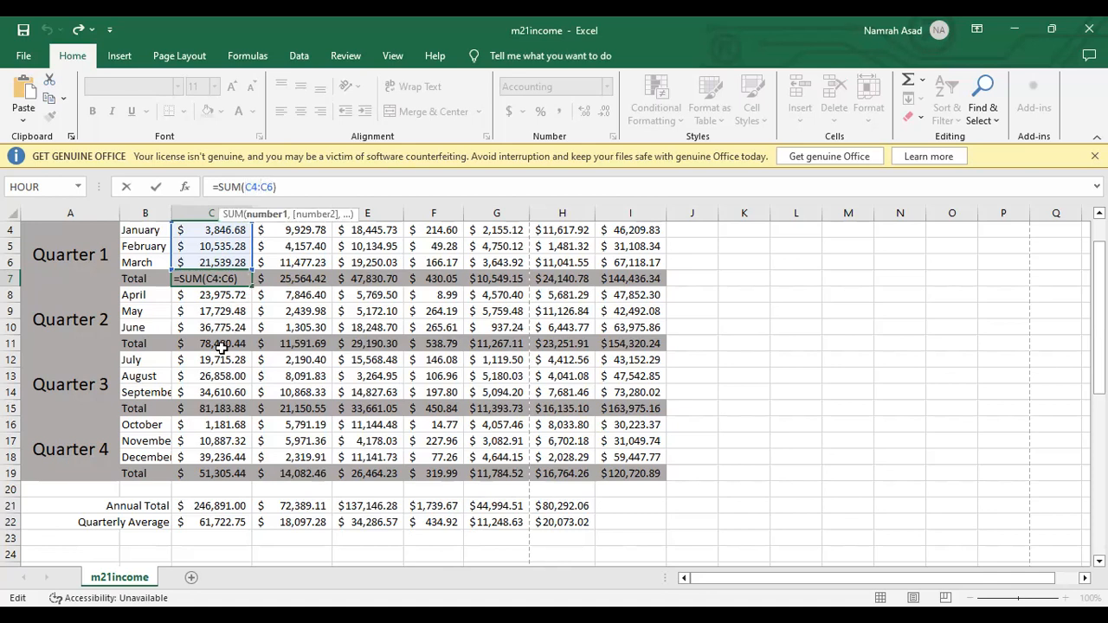
left_click(217, 525)
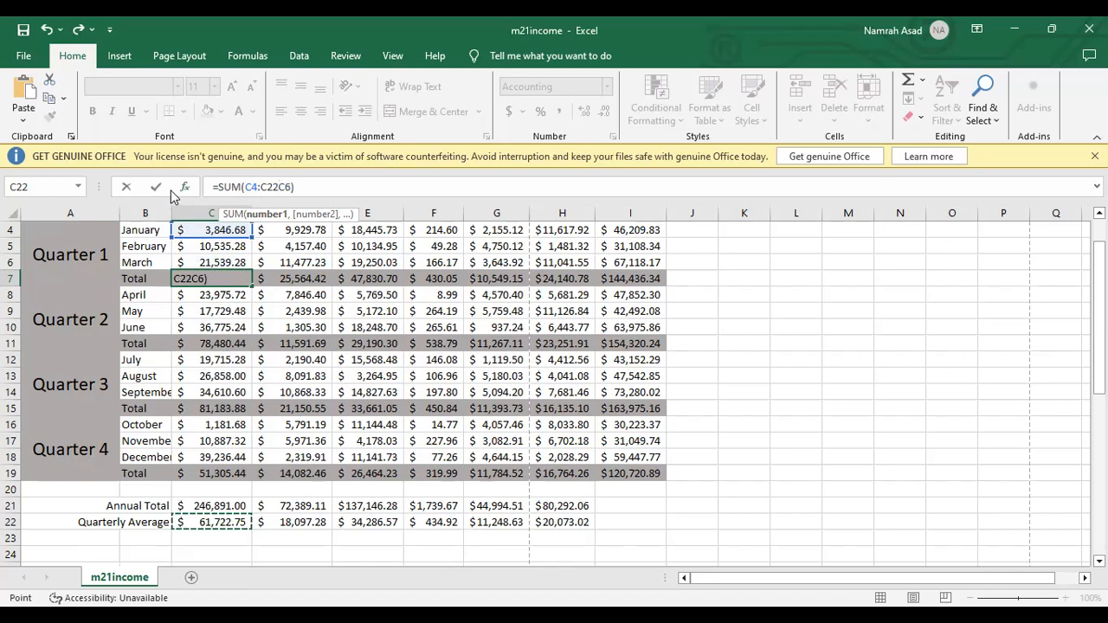
key("Down")
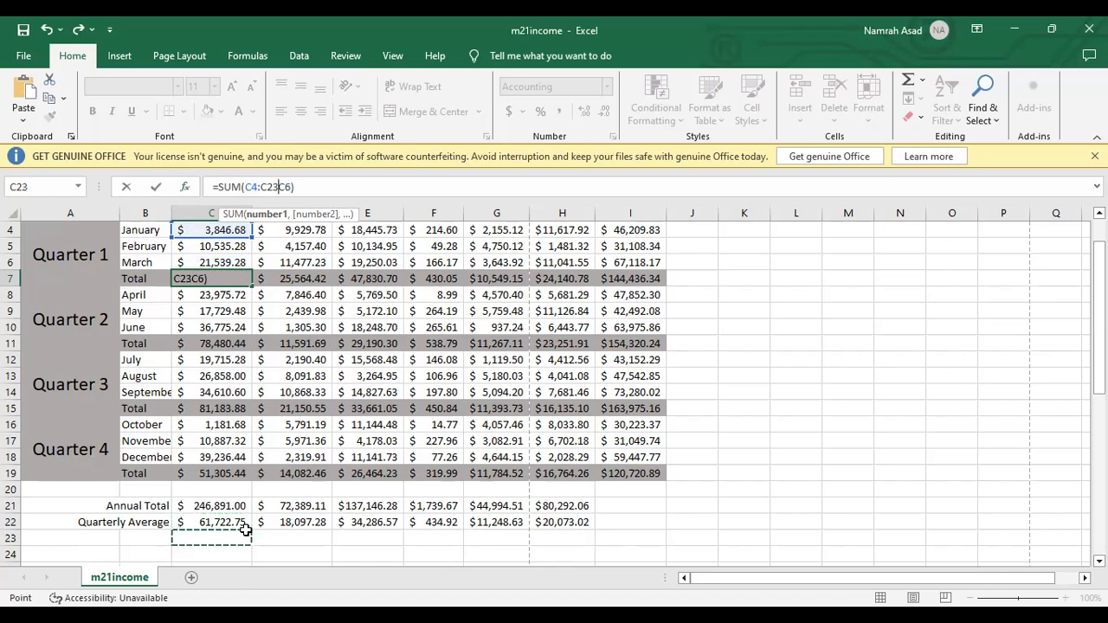
key("Escape")
Examine each quarterly total referenced by North America's Quarterly Average formula in C22
left_click(226, 524)
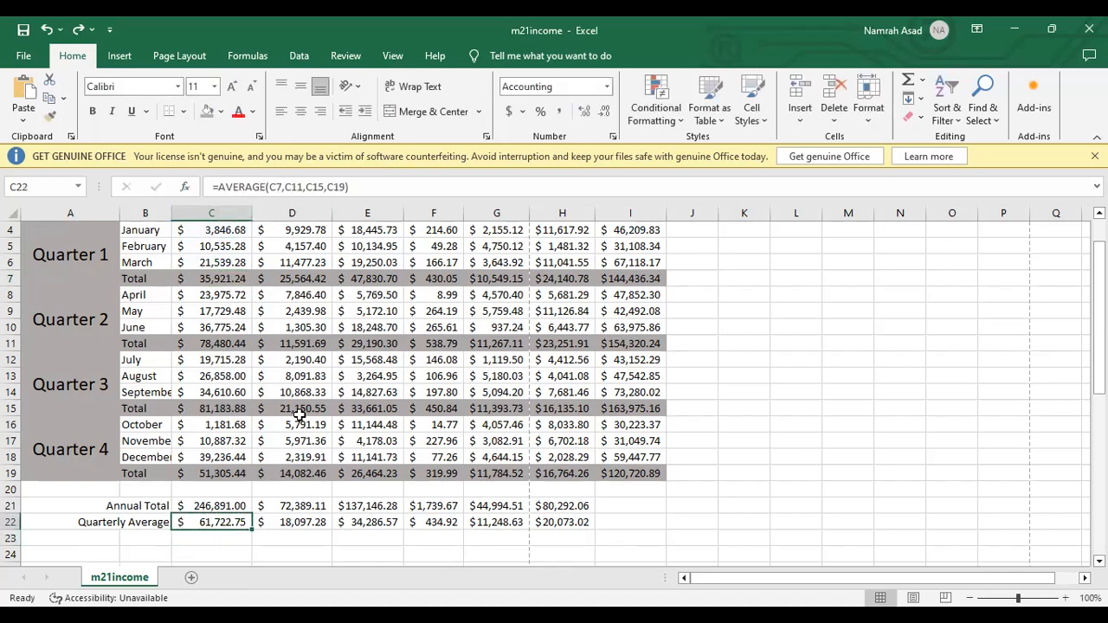
left_click(283, 188)
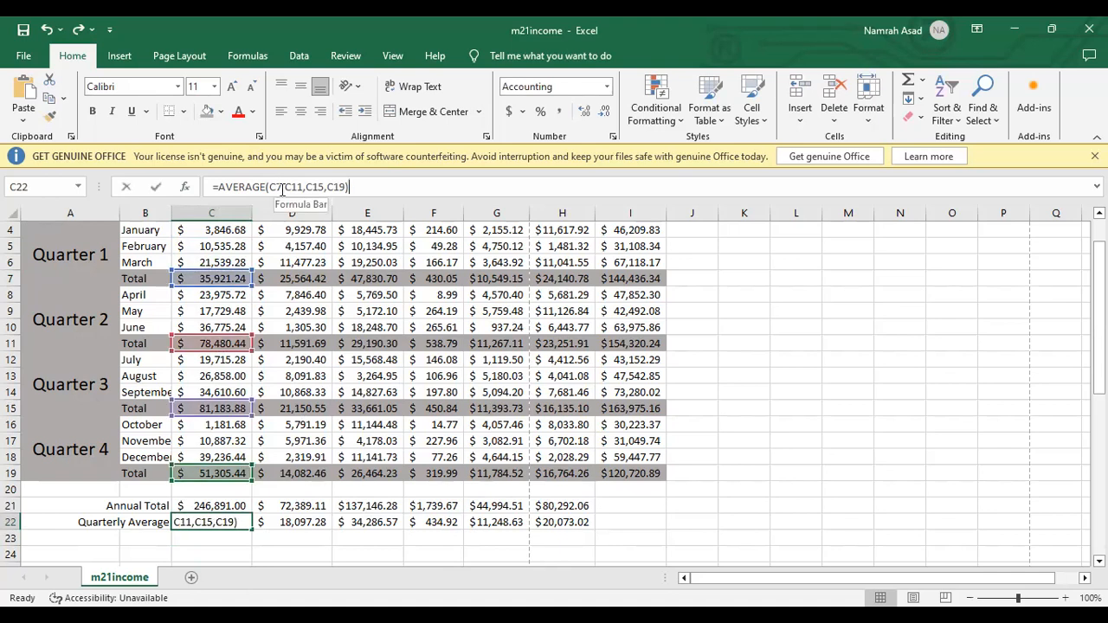
left_click(307, 187)
left_click(327, 188)
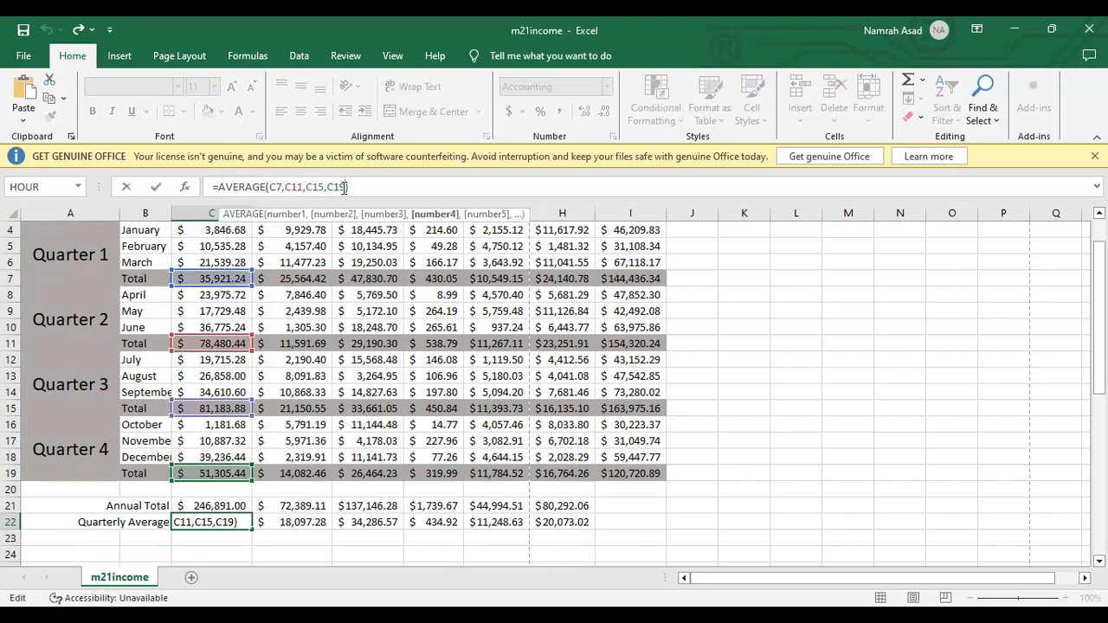
left_click(897, 357)
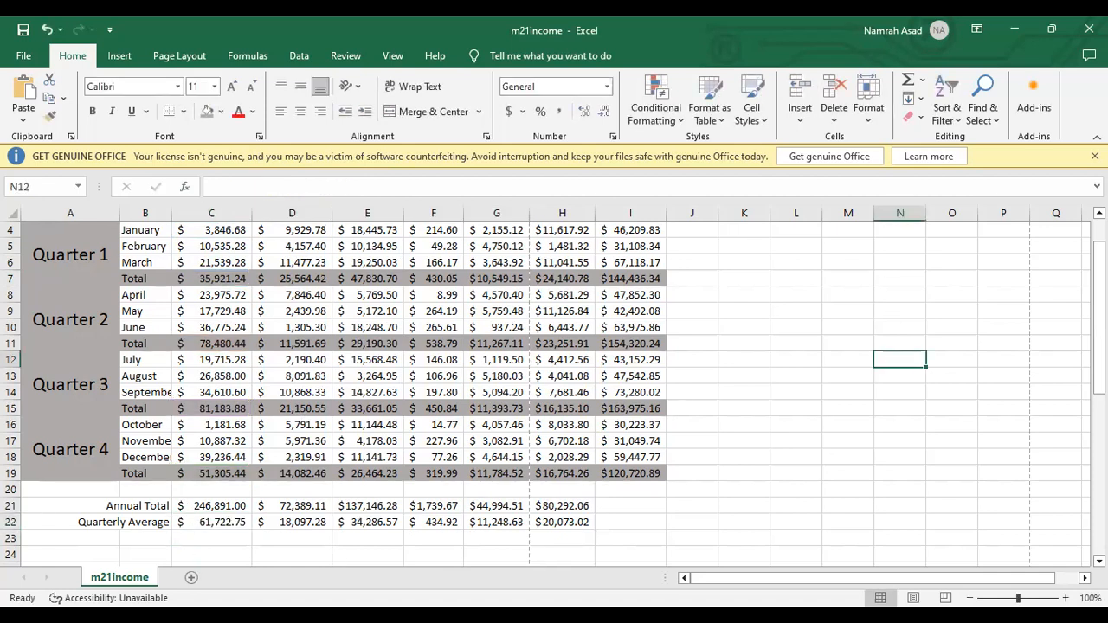
Display the sheet's formulas in place of their results and view them across to the Total column
key("alt+Tab")
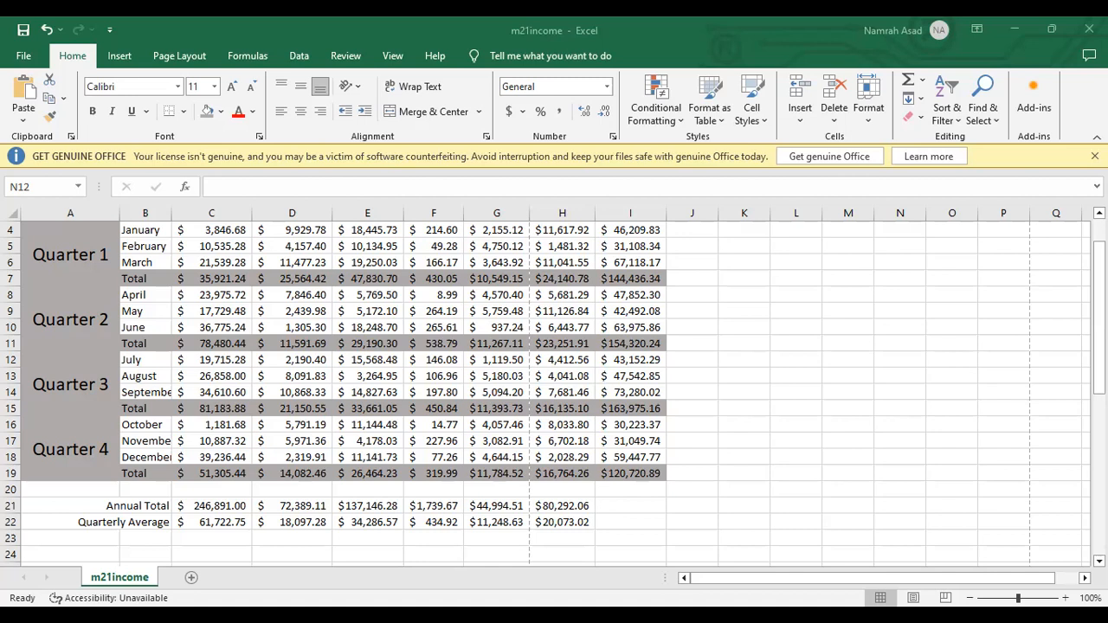
left_click_drag(1098, 381, 1098, 365)
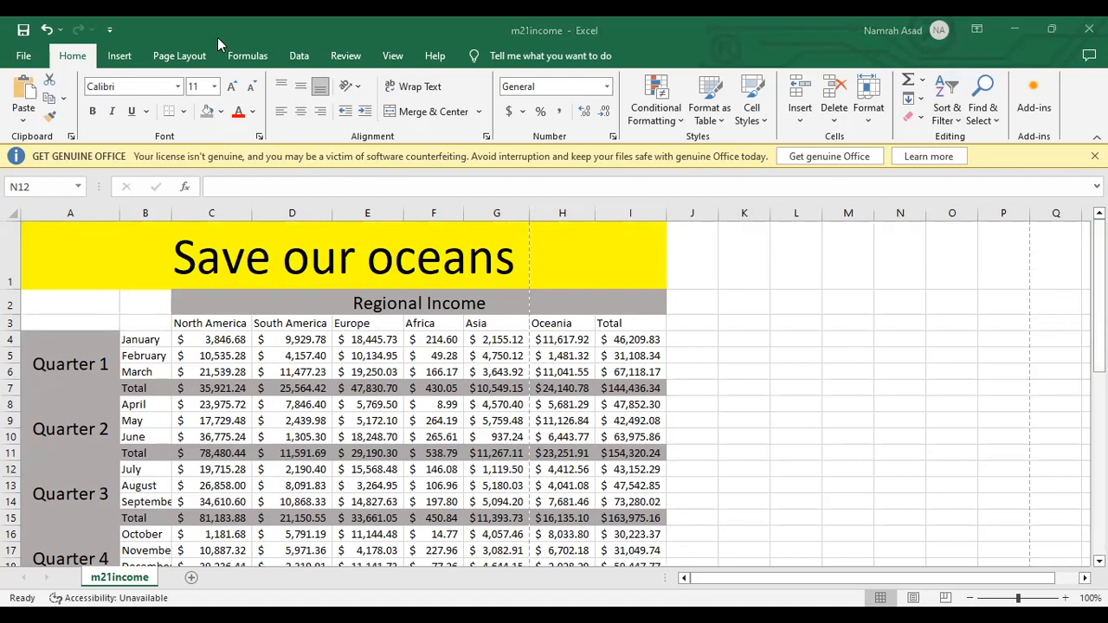
left_click(249, 57)
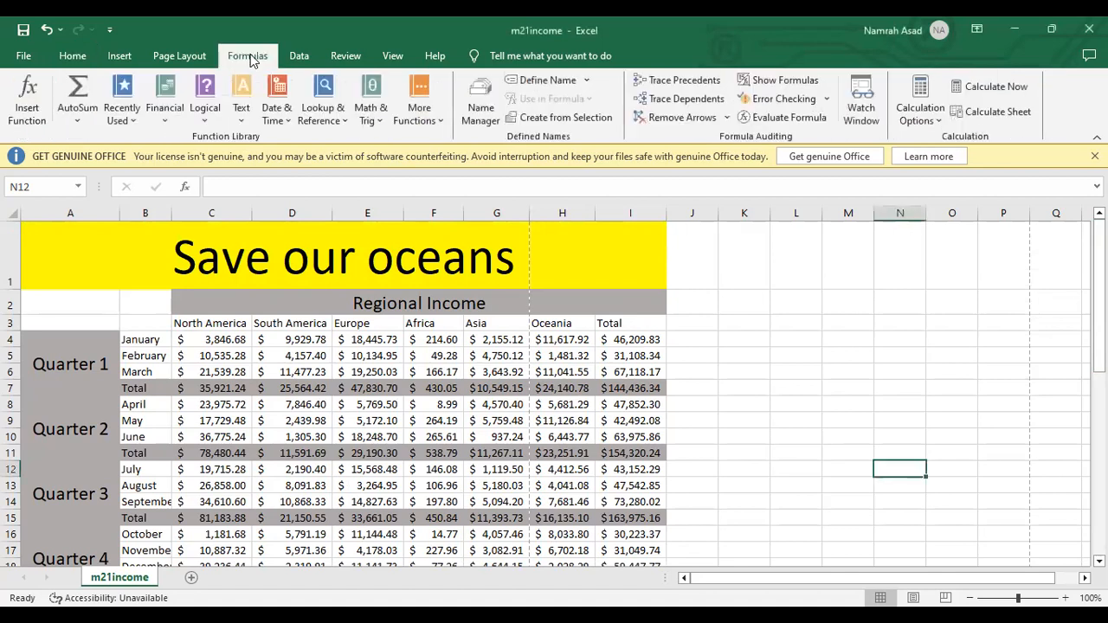
left_click(766, 80)
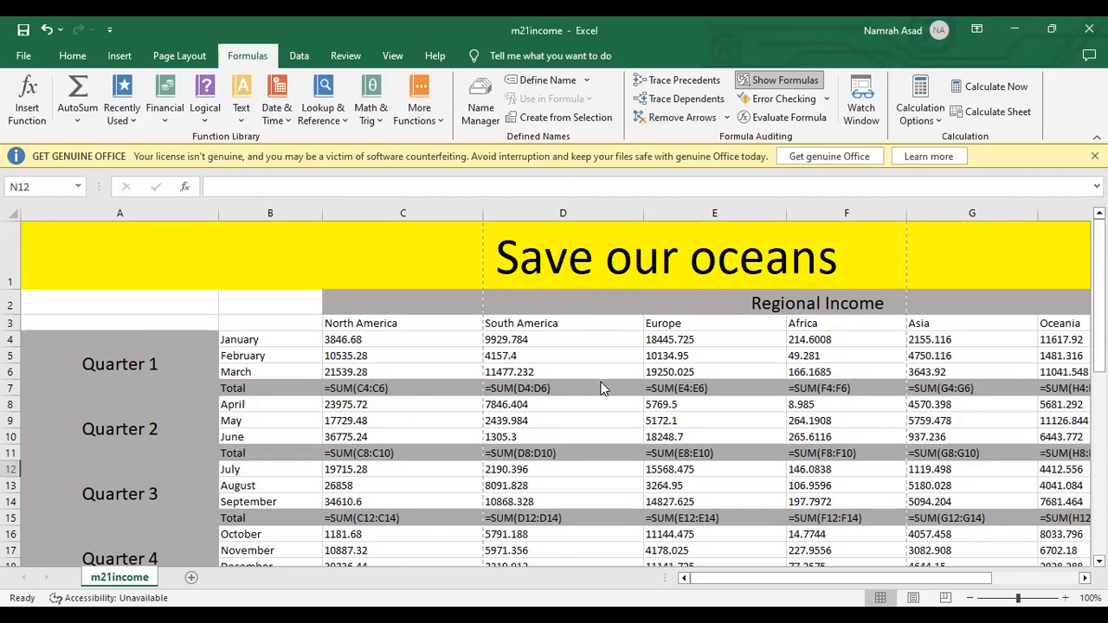
left_click_drag(798, 580, 878, 582)
mouse_move(1099, 295)
left_mouse_down()
mouse_move(1100, 459)
mouse_move(1099, 295)
left_mouse_up()
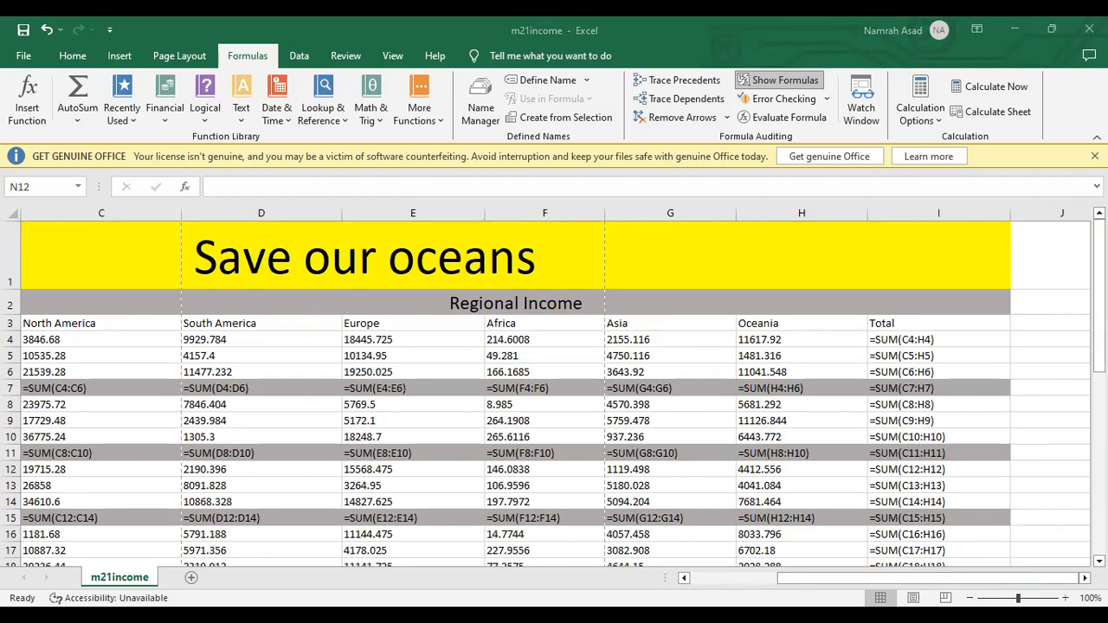
Set the page setup to print row and column headings with the formula view
left_click(23, 59)
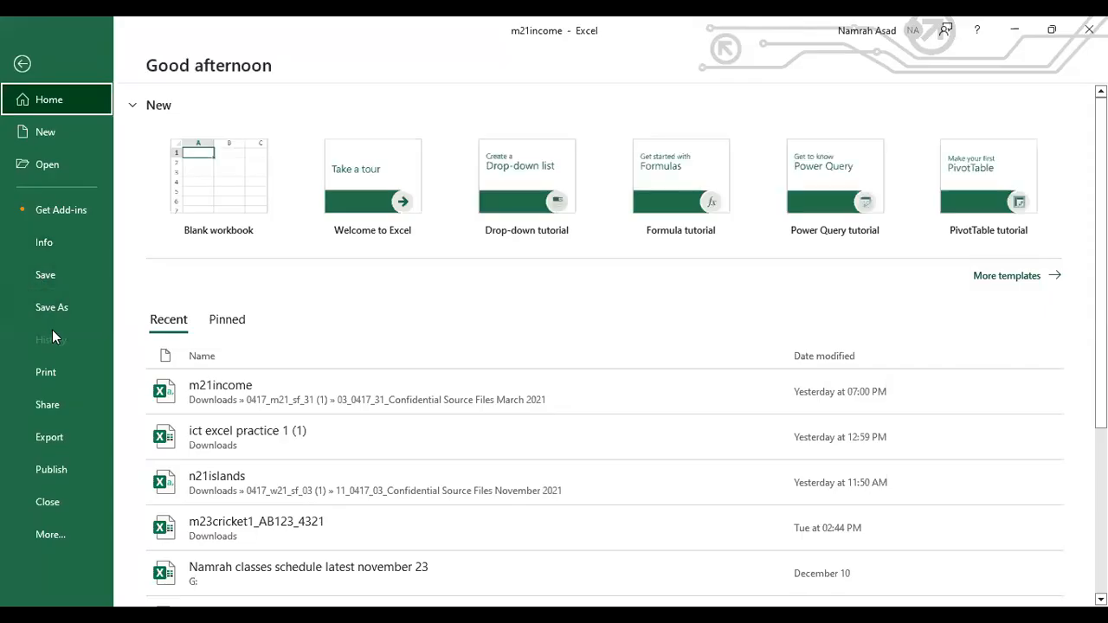
left_click(67, 380)
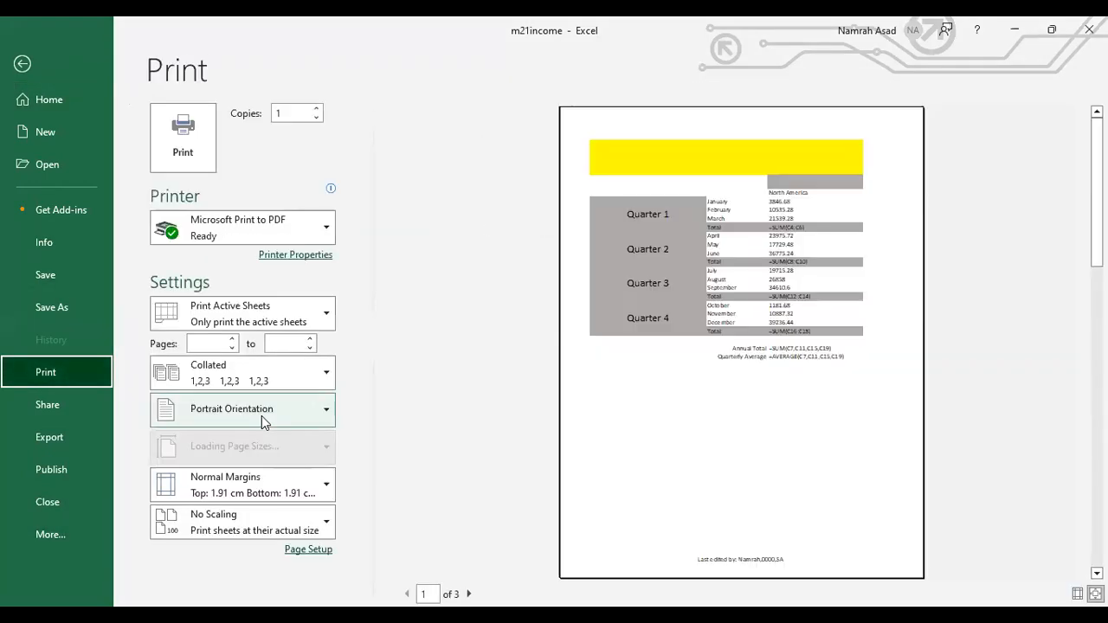
left_click(310, 551)
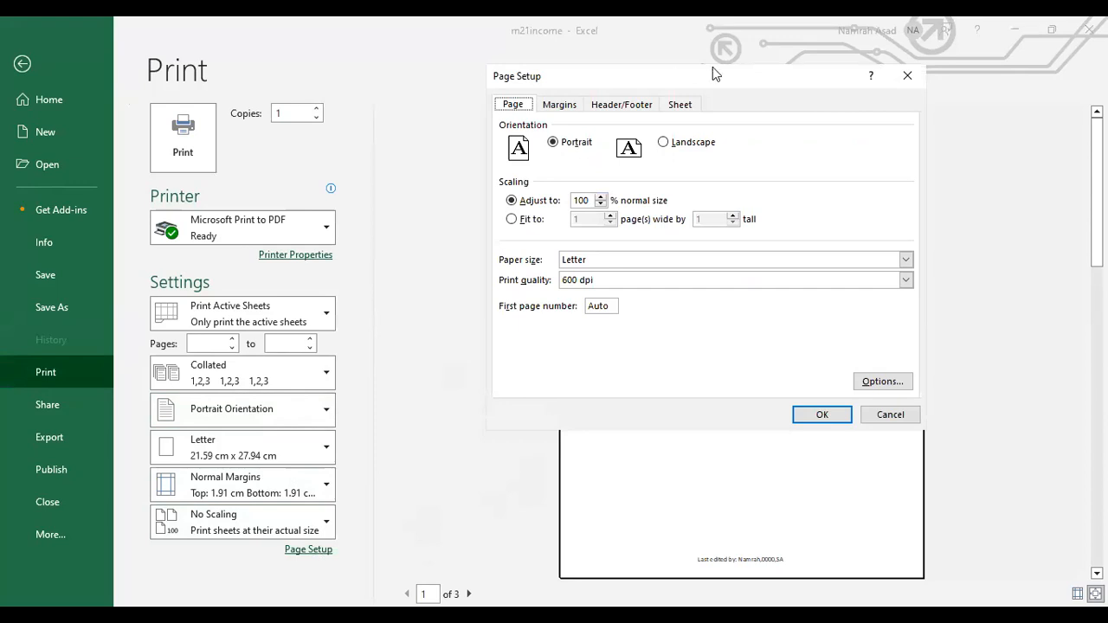
key("ctrl+shift+Tab")
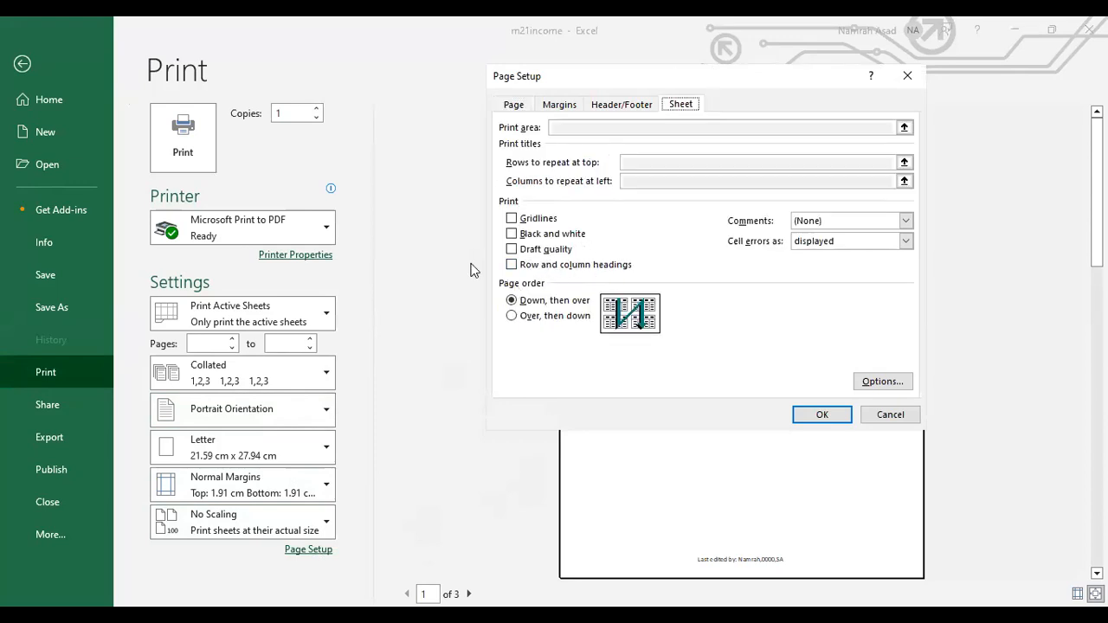
left_click(511, 265)
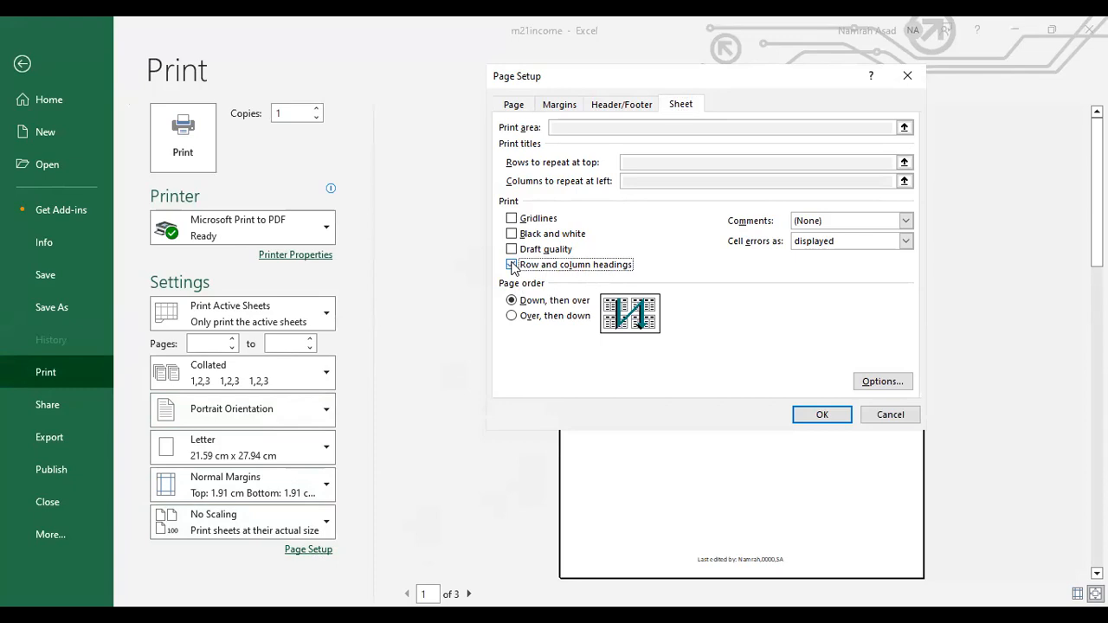
left_click(819, 416)
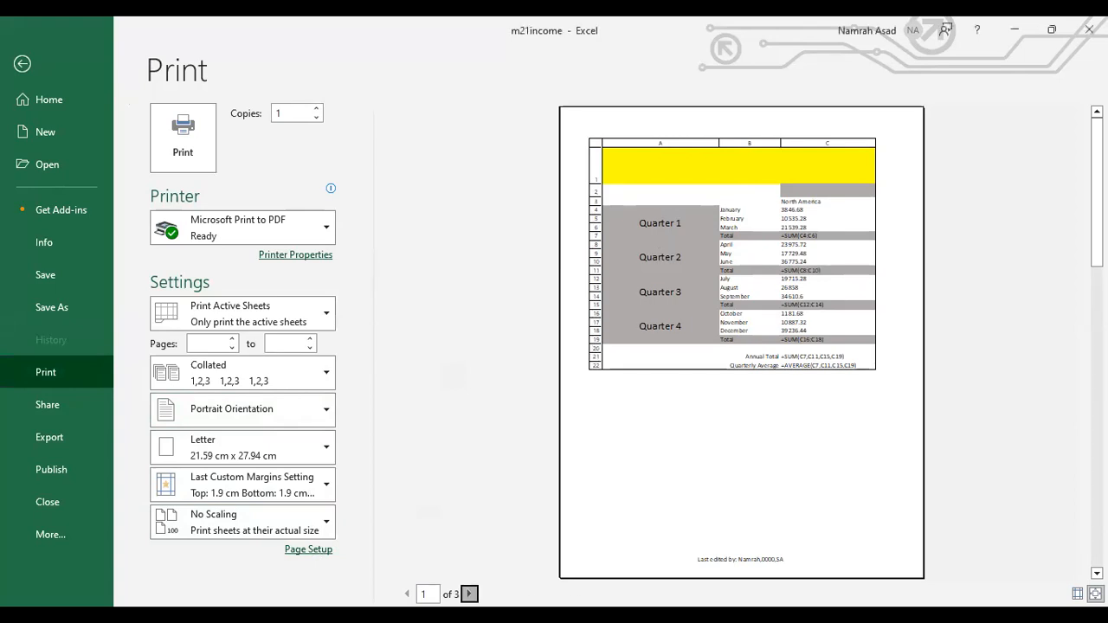
Change the print orientation to landscape, review the pages of the formula printout, and return to the sheet
left_click(469, 594)
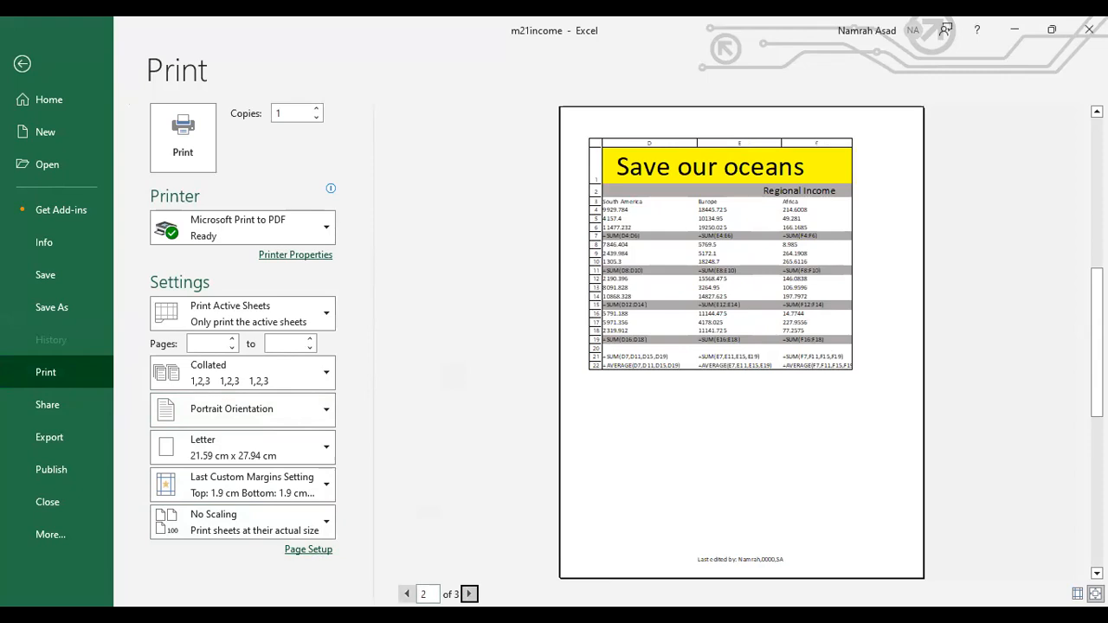
left_click(407, 594)
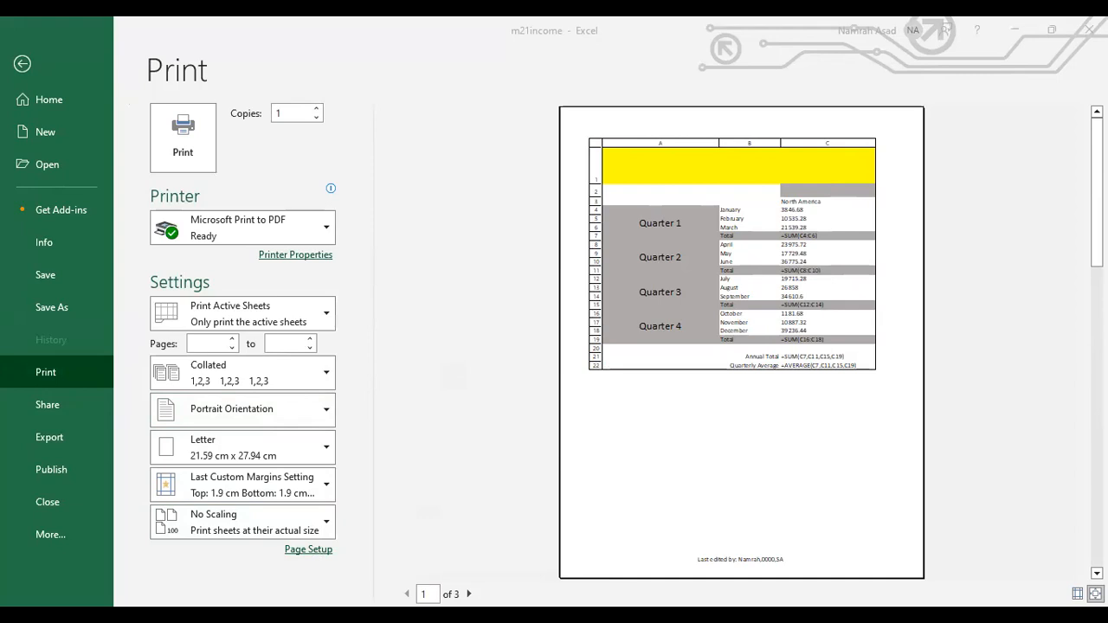
left_click(269, 417)
left_click(270, 494)
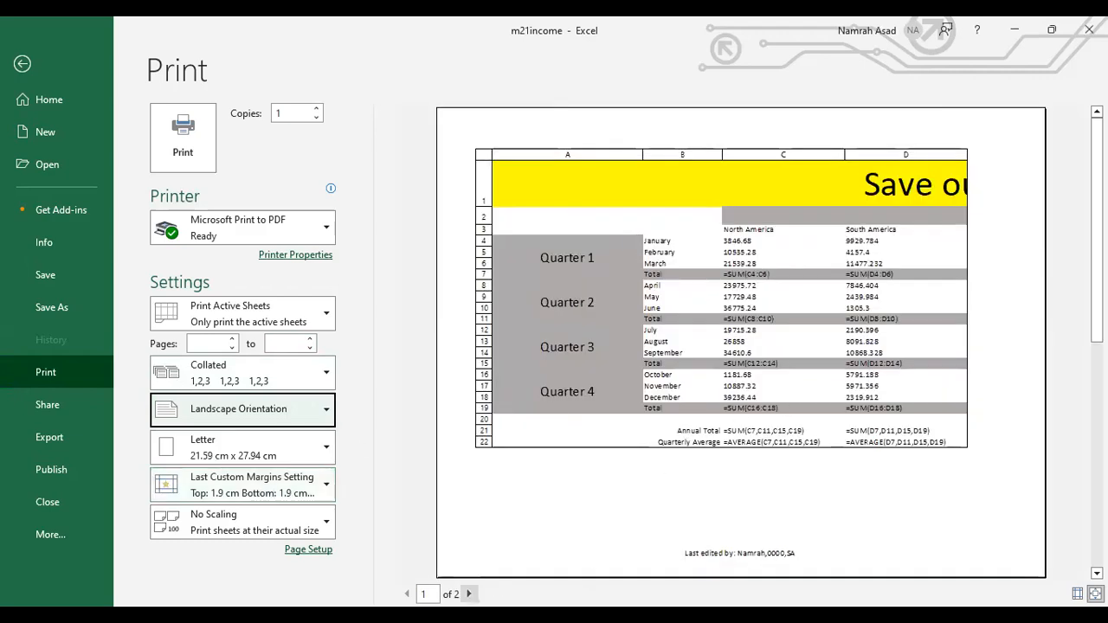
left_click(469, 594)
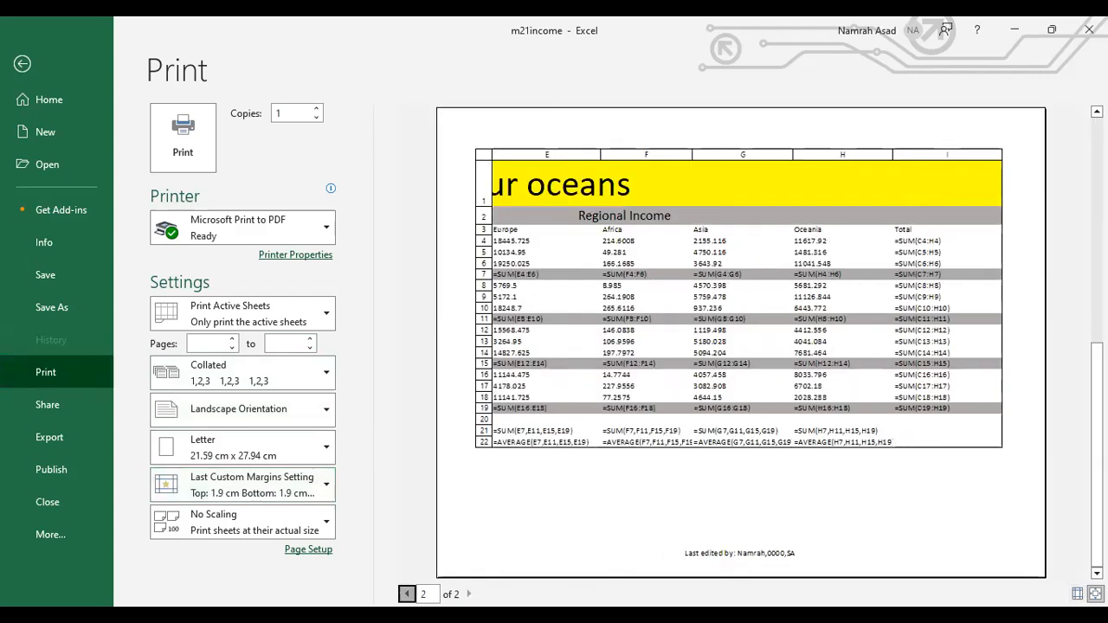
left_click(407, 593)
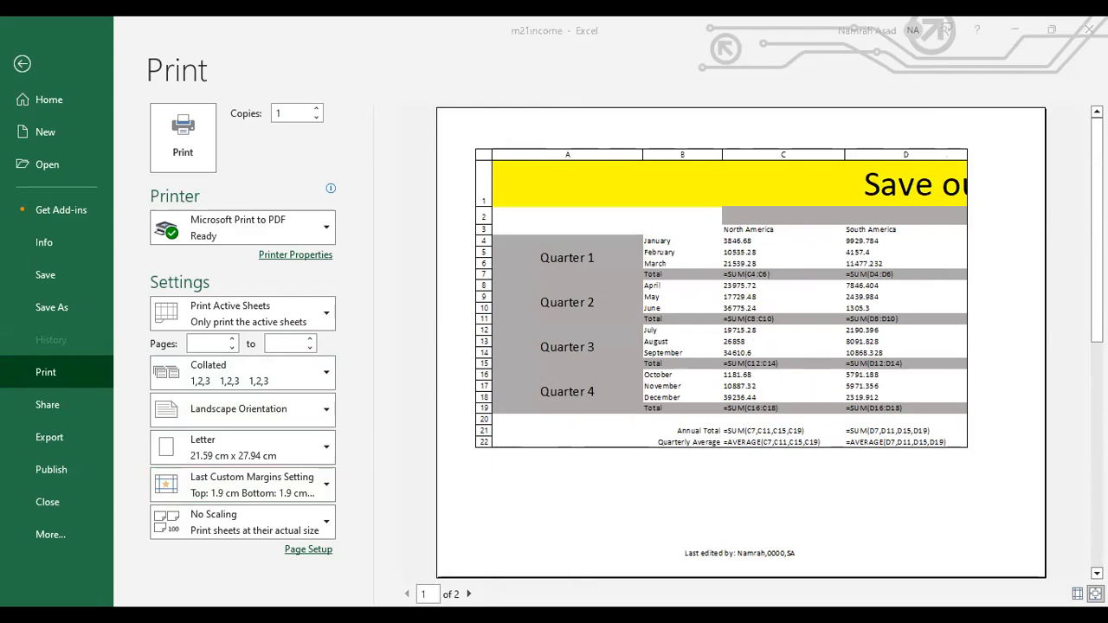
left_click(762, 399)
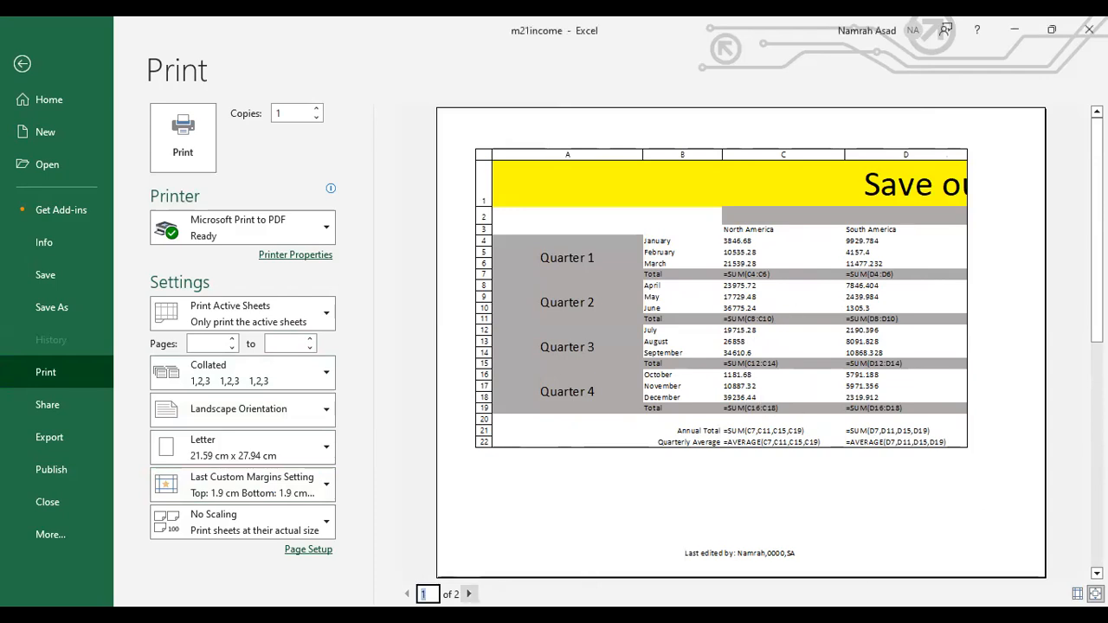
left_click(468, 594)
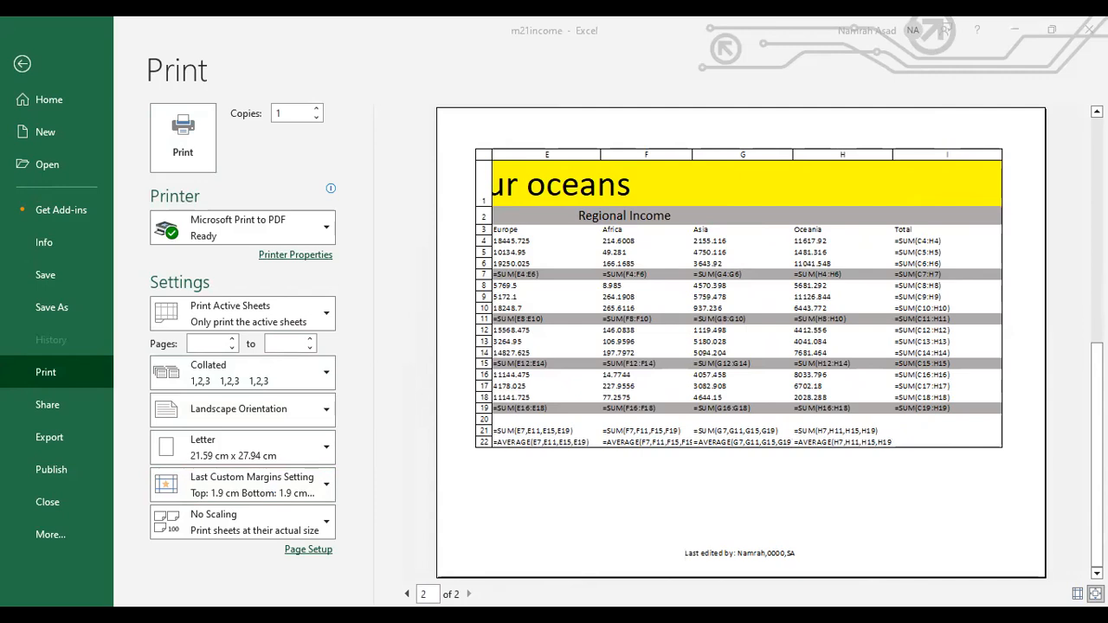
left_click(42, 70)
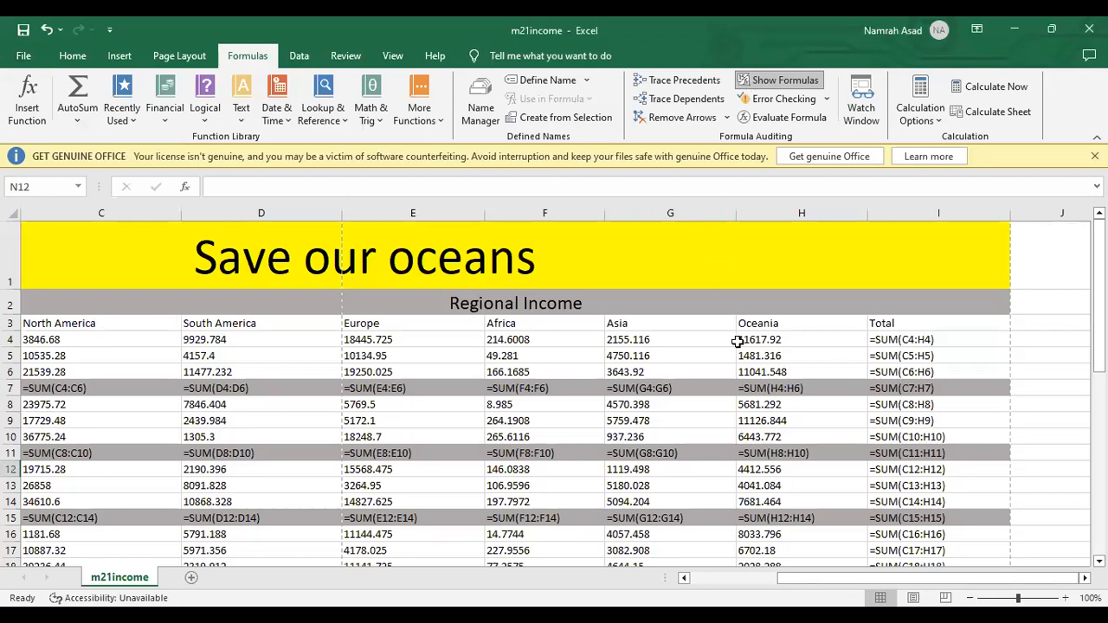
Turn off the formula display and open the print preview of the sheet's values
left_click(773, 80)
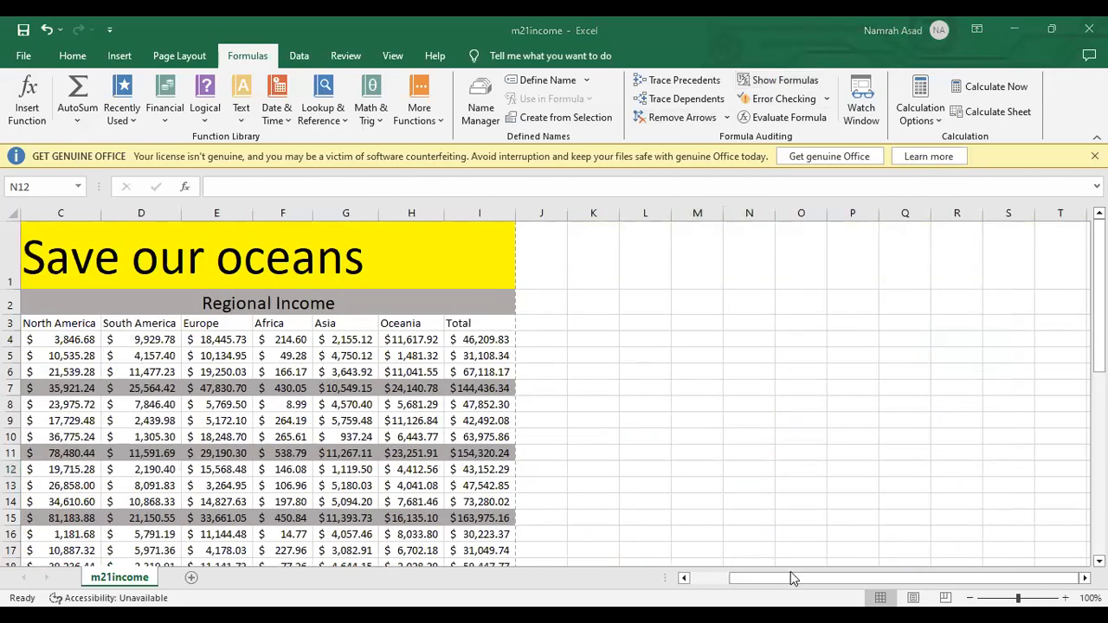
left_click_drag(790, 584, 750, 585)
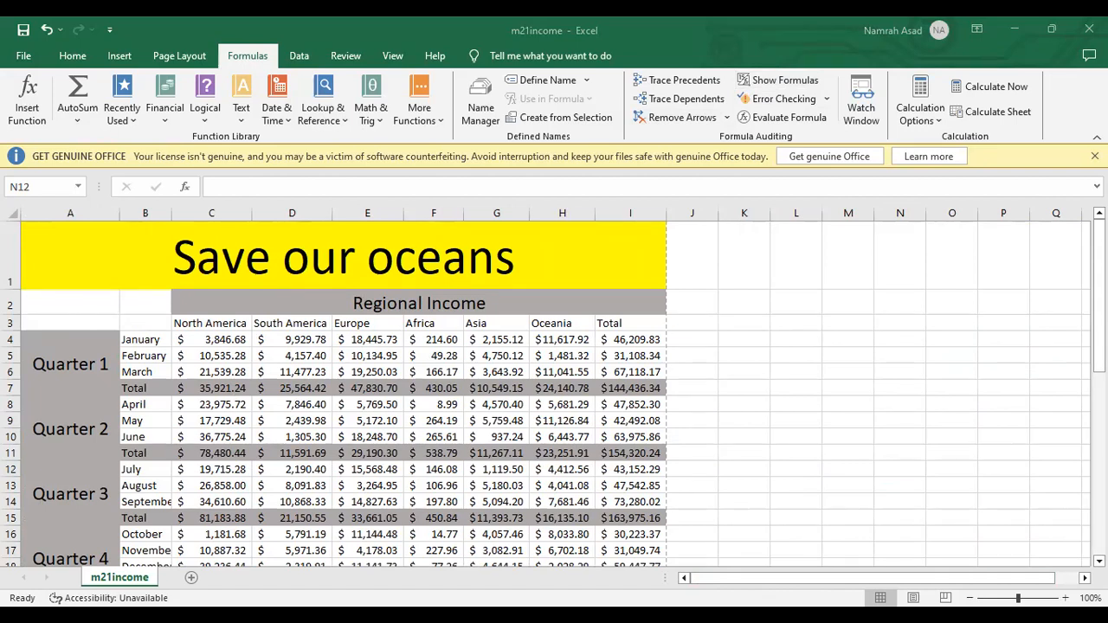
left_click(23, 55)
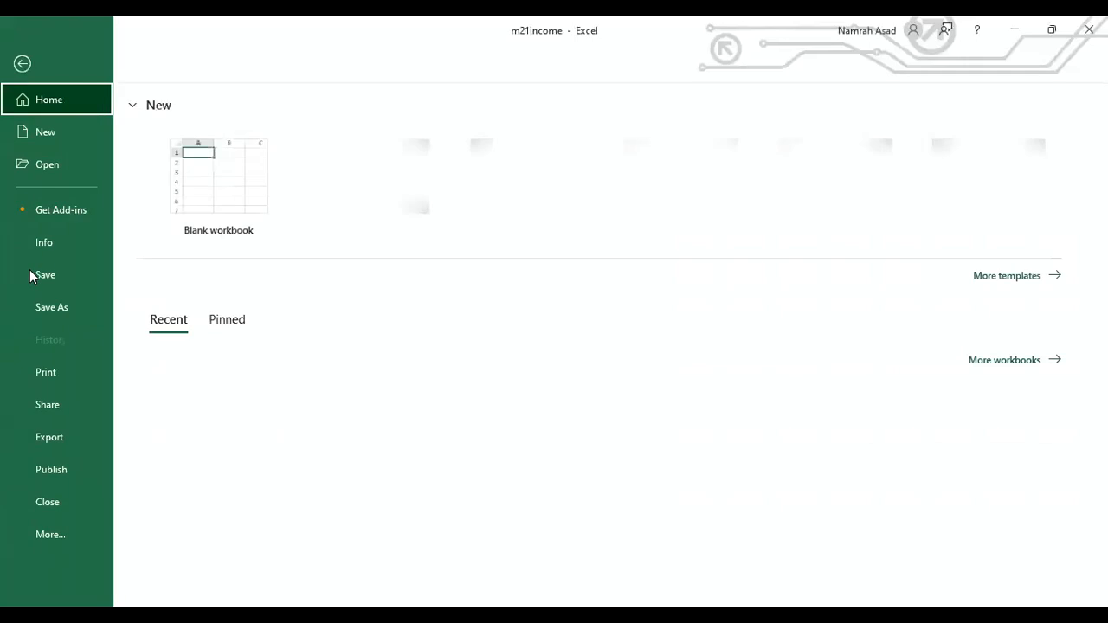
left_click(47, 385)
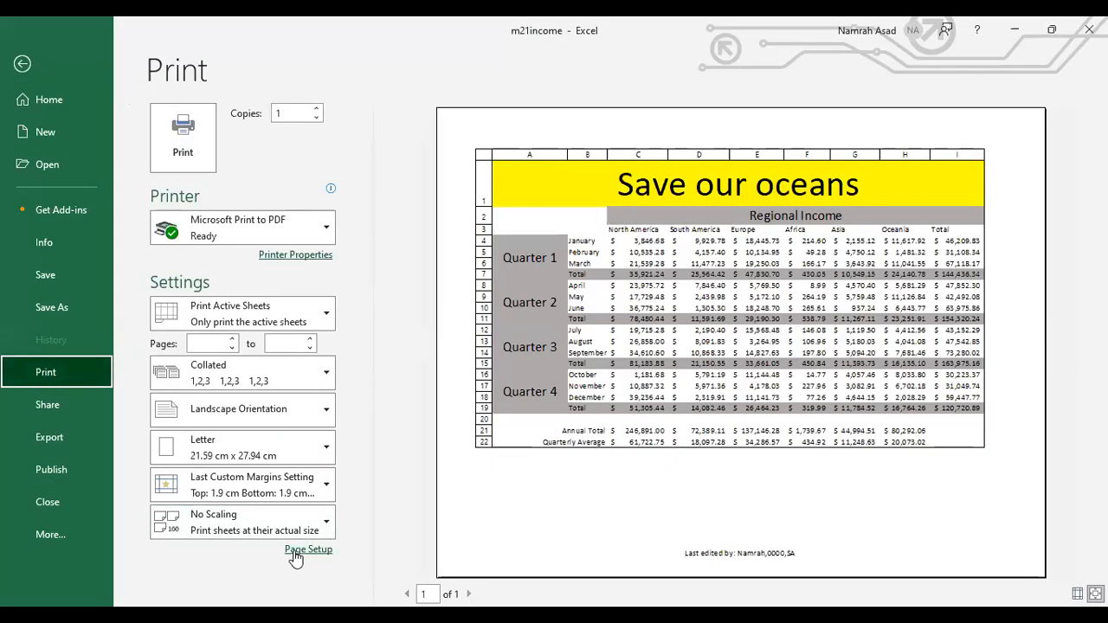
Turn off row and column headings in the page setup for the printout of values
left_click(295, 554)
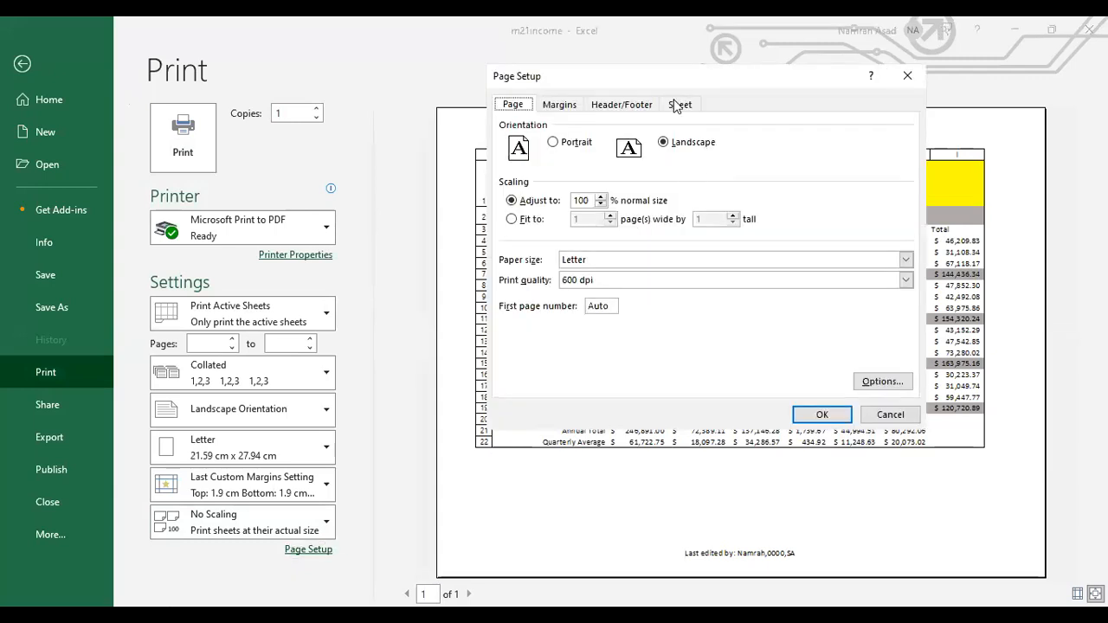
left_click(678, 105)
left_click(530, 265)
left_click(815, 417)
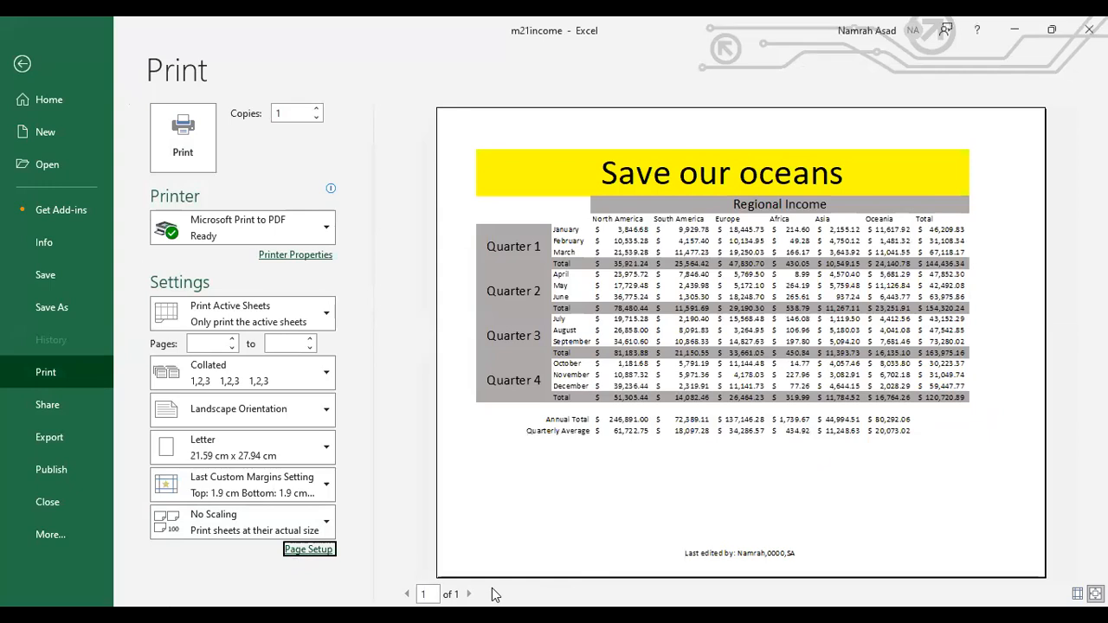
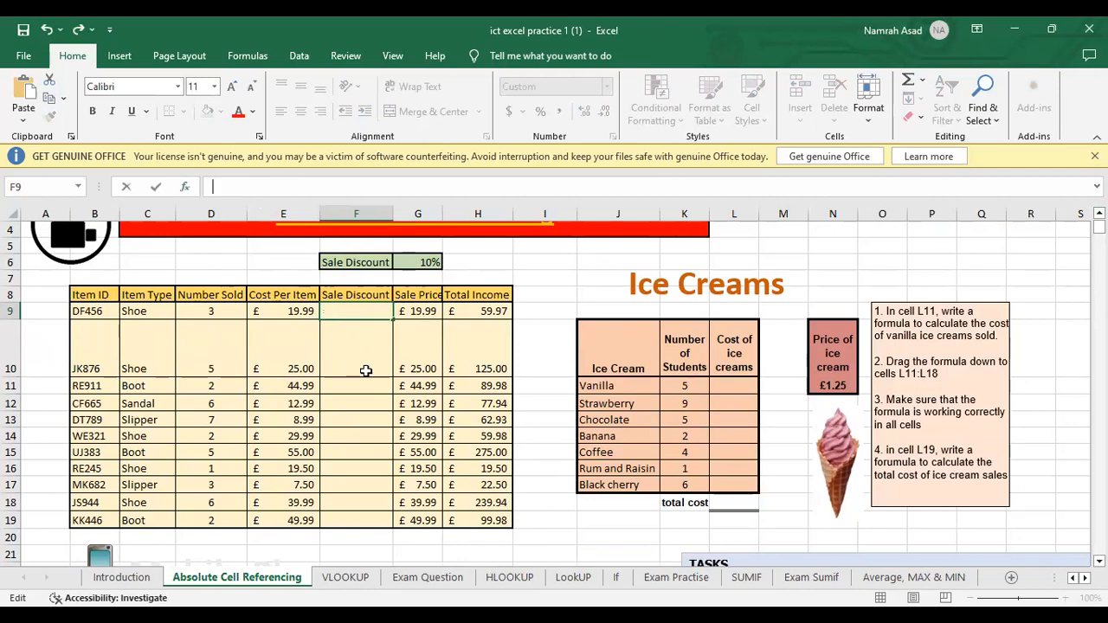
Examine the discount rate in G6, the first item's sale price in G9 and its Sale Discount cell F9
left_click(415, 314)
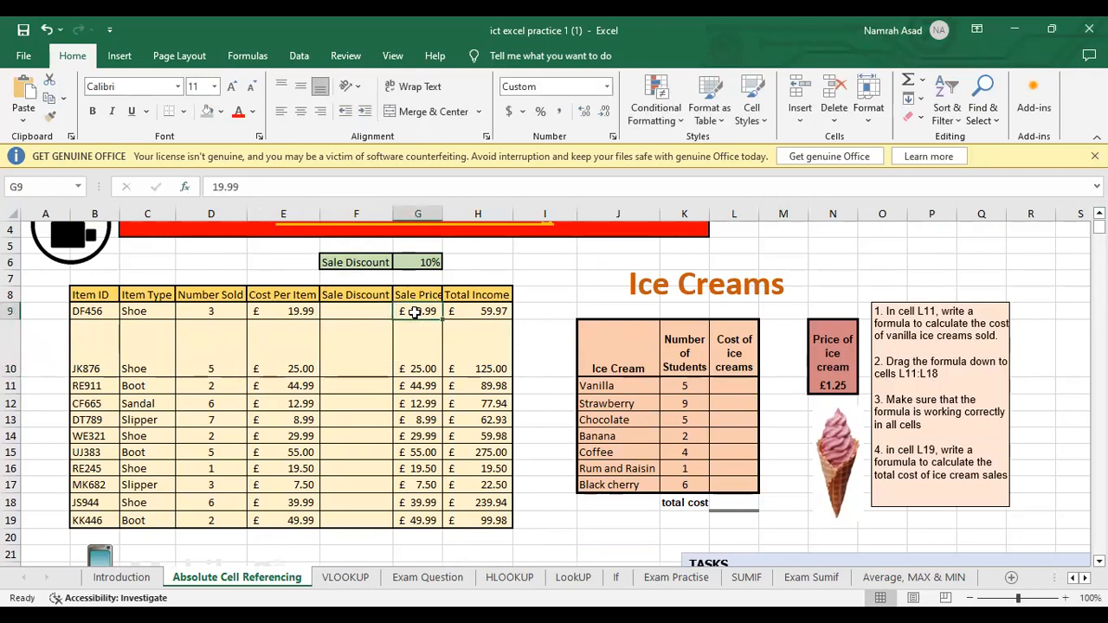
left_click(349, 313)
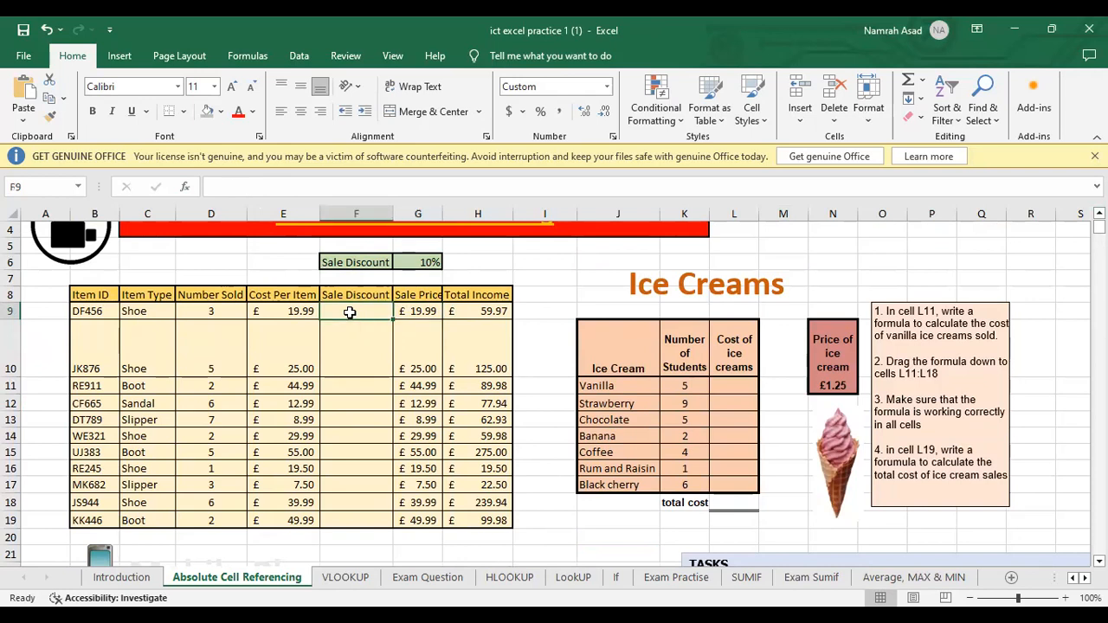
left_click(421, 262)
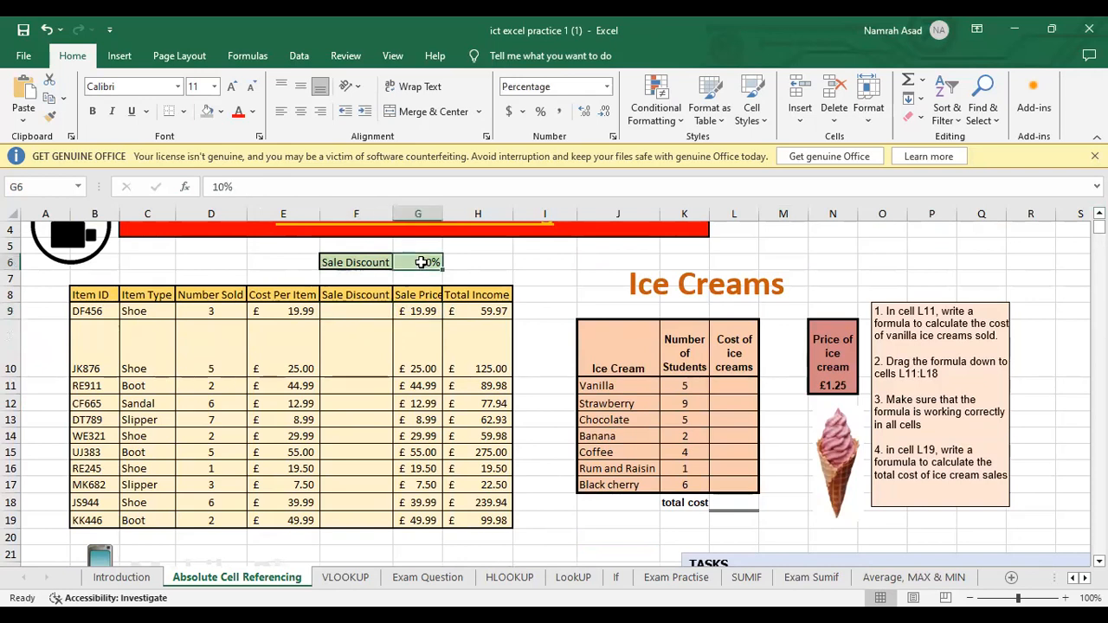
left_click(364, 307)
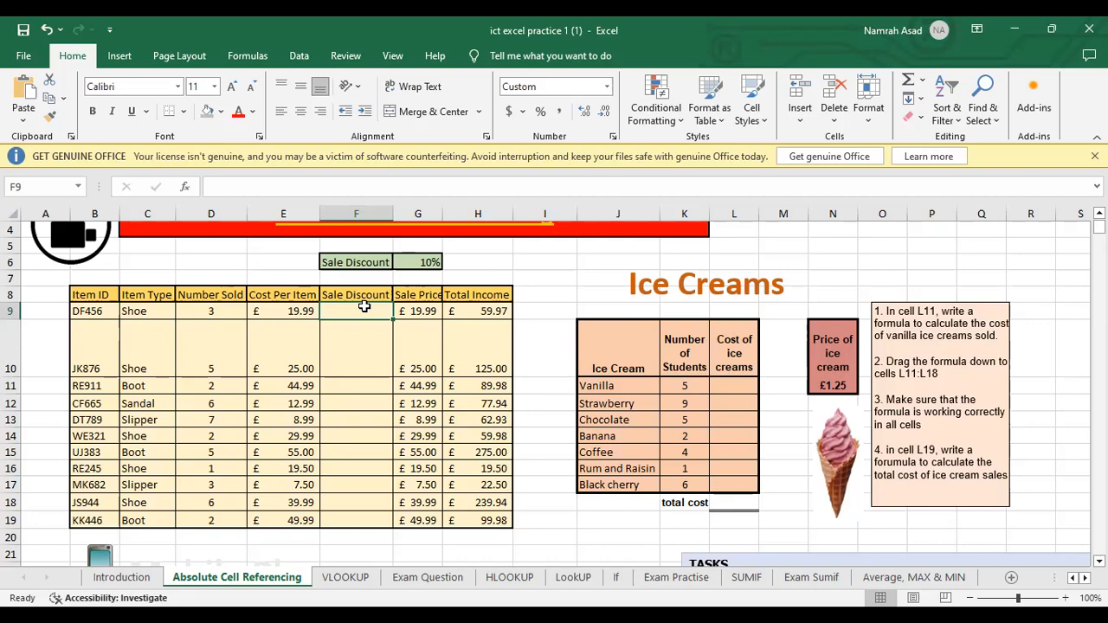
left_click(412, 261)
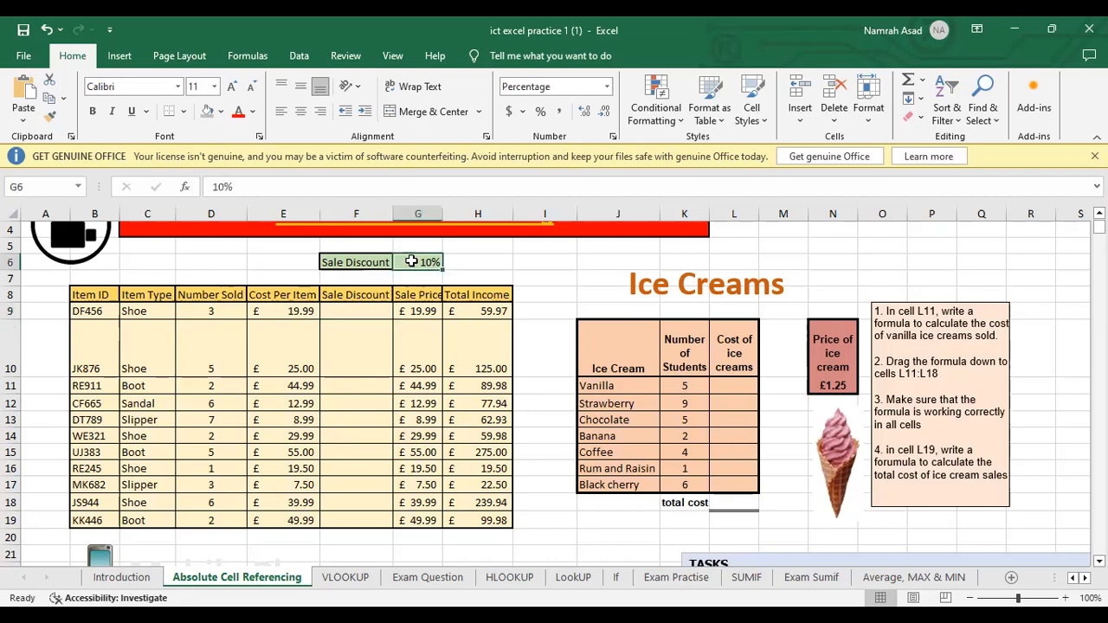
left_click(412, 311)
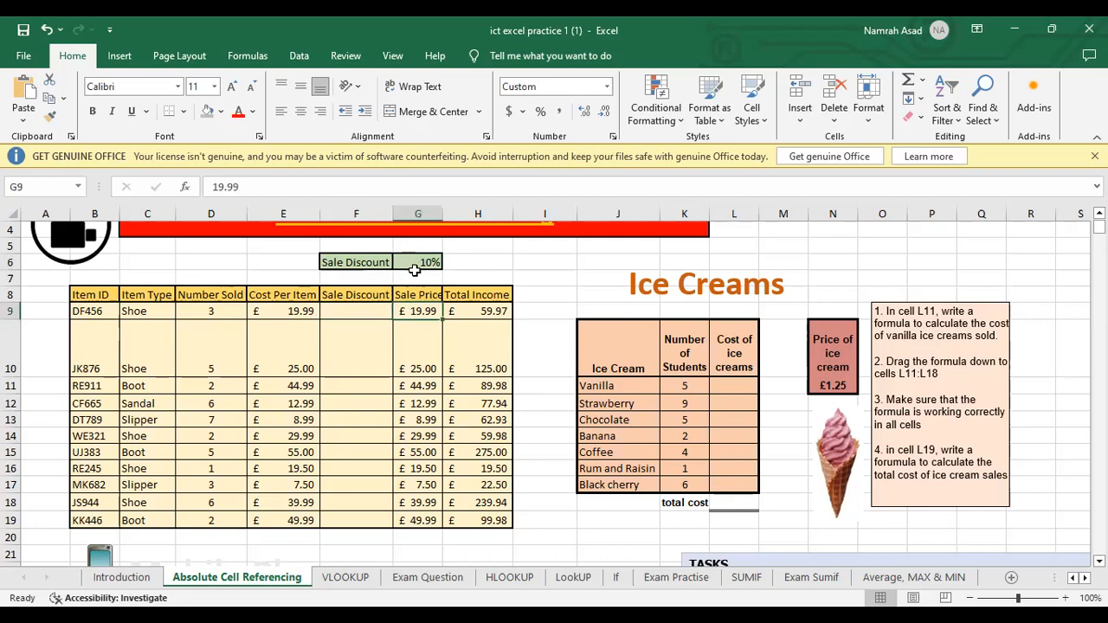
Enter the formula =G9*G6 in F9 to calculate the first item's sale discount
left_click(337, 313)
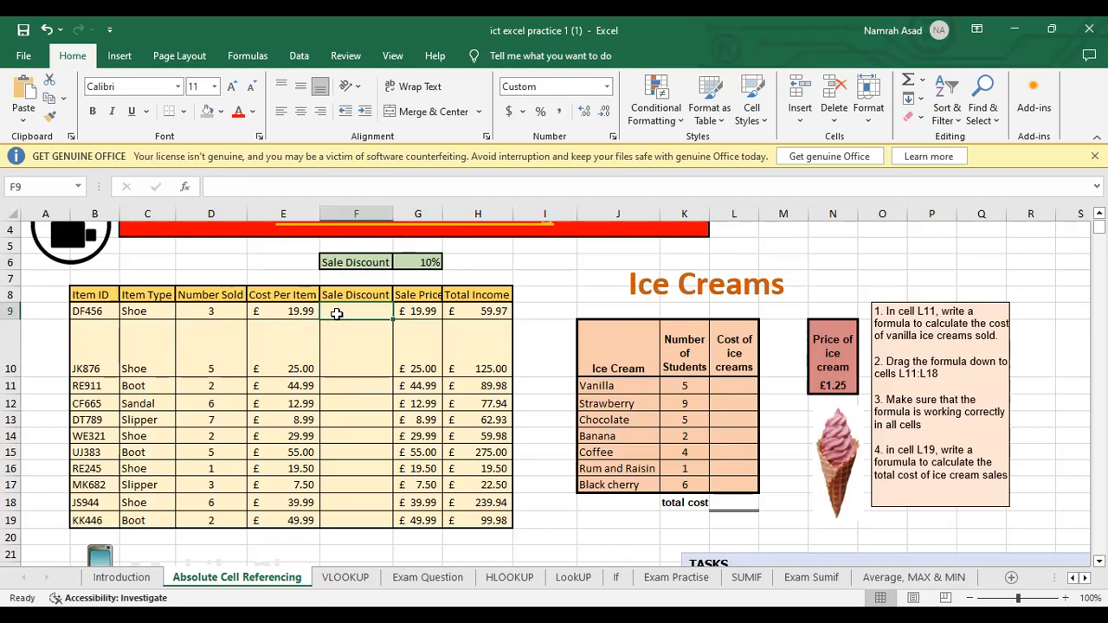
type("=")
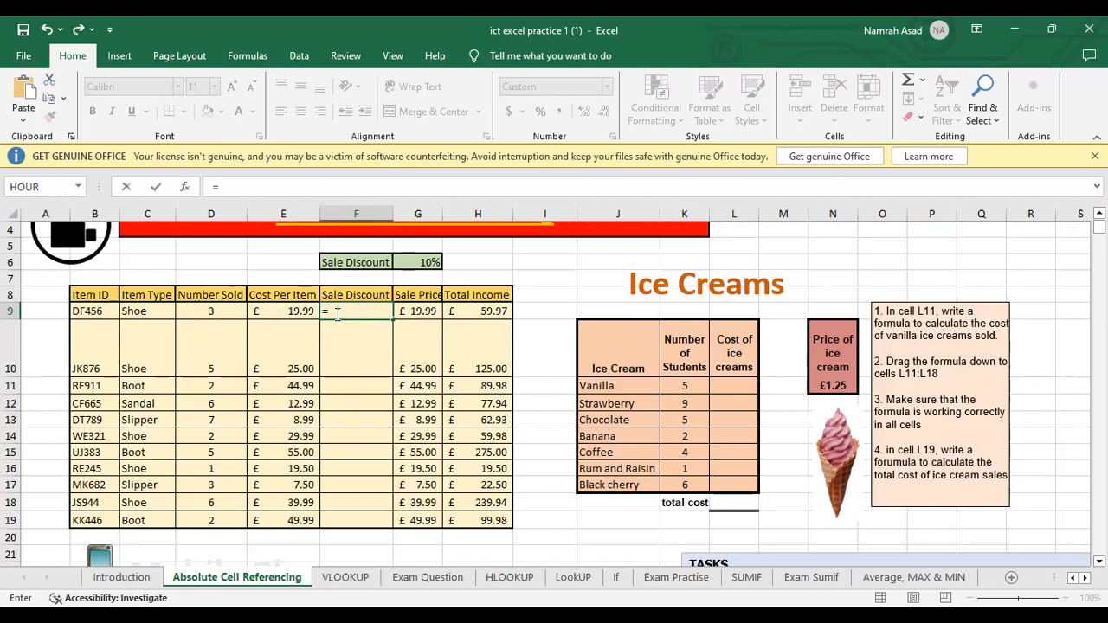
left_click(404, 312)
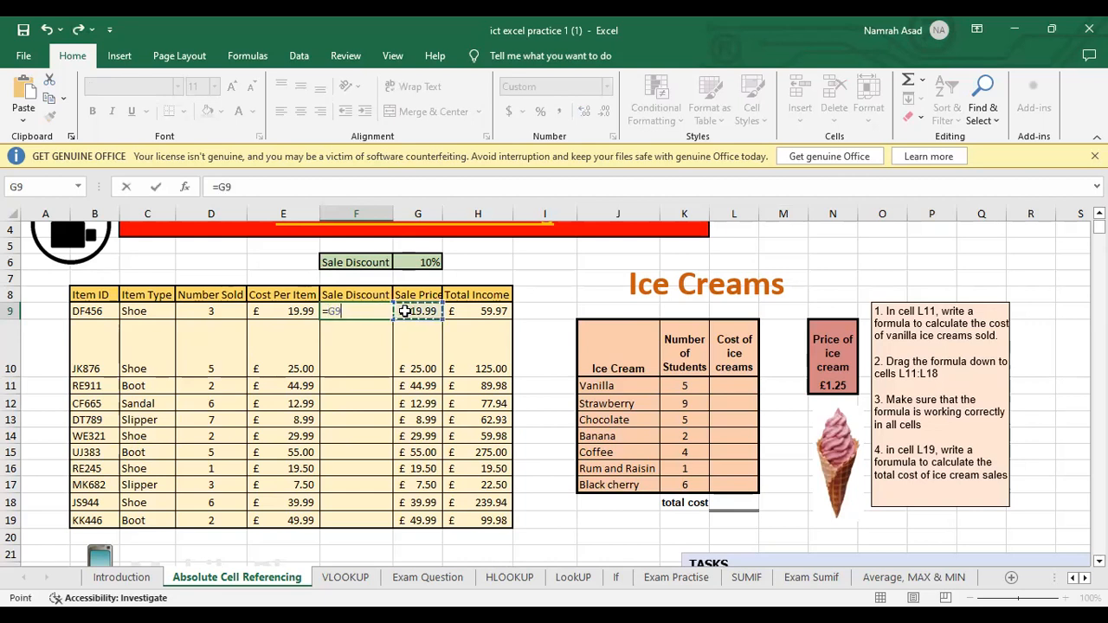
type("*")
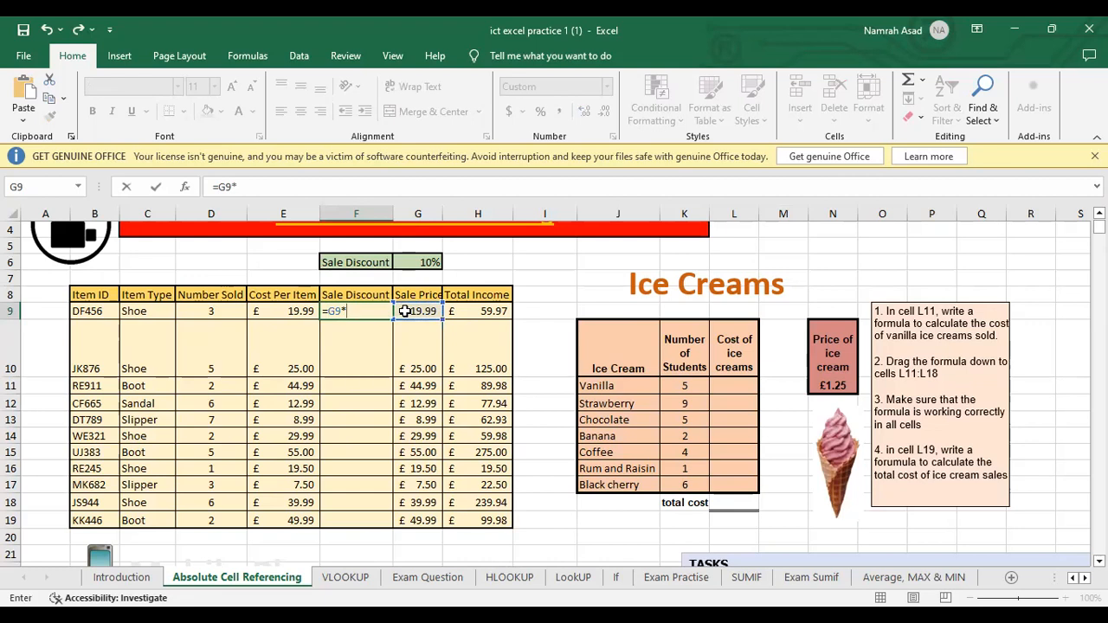
left_click(423, 262)
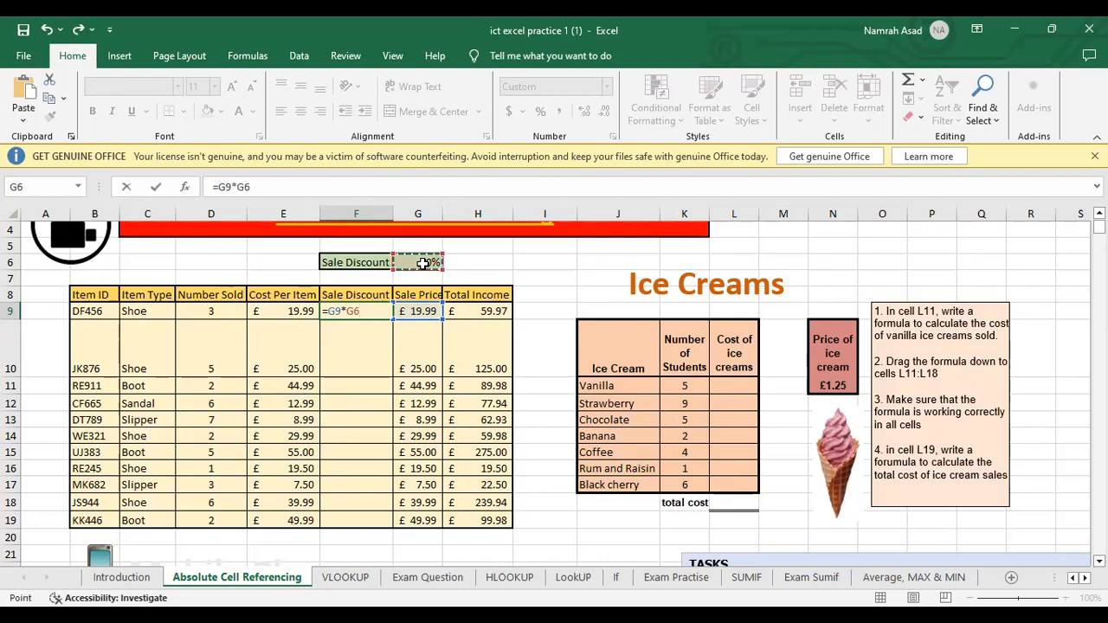
key("Return")
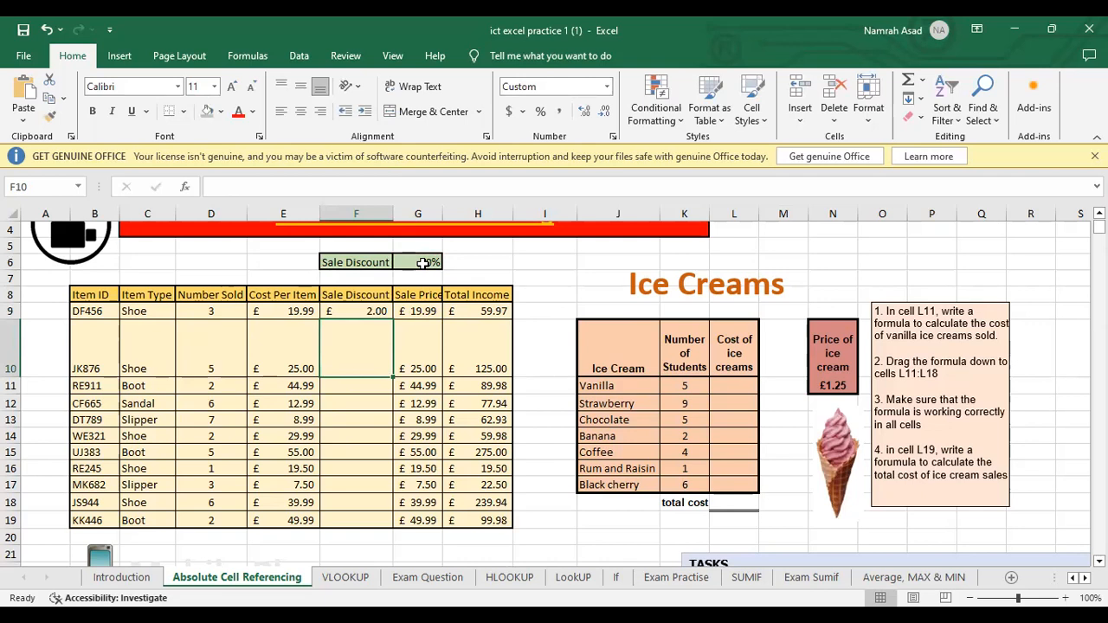
Fill the relative formula from F9 down the Sale Discount column to F19
left_click(374, 313)
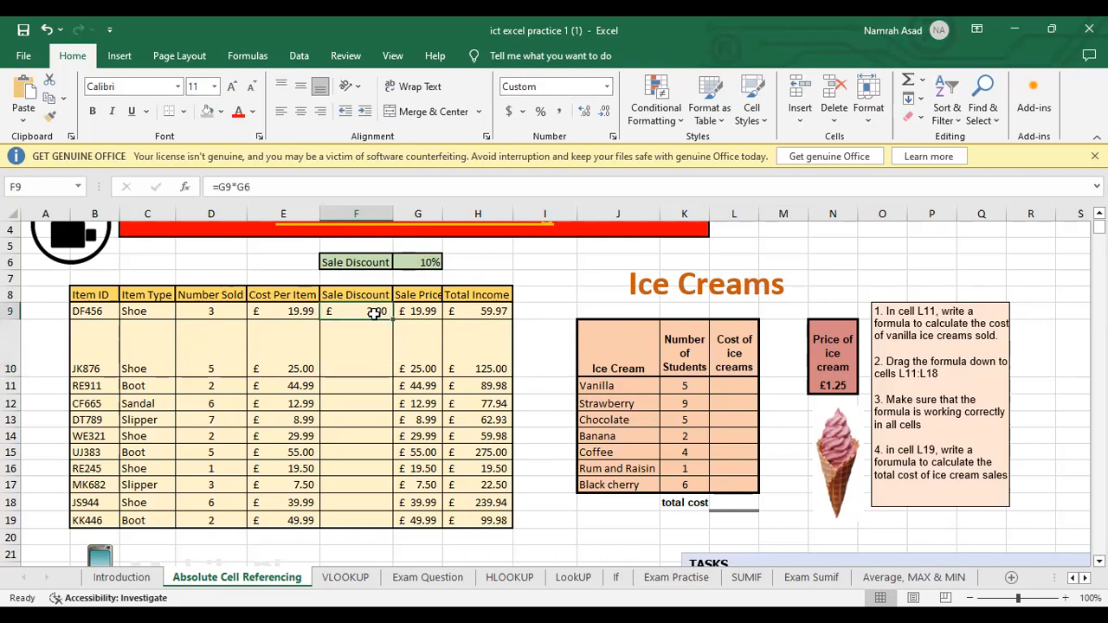
left_click(370, 342)
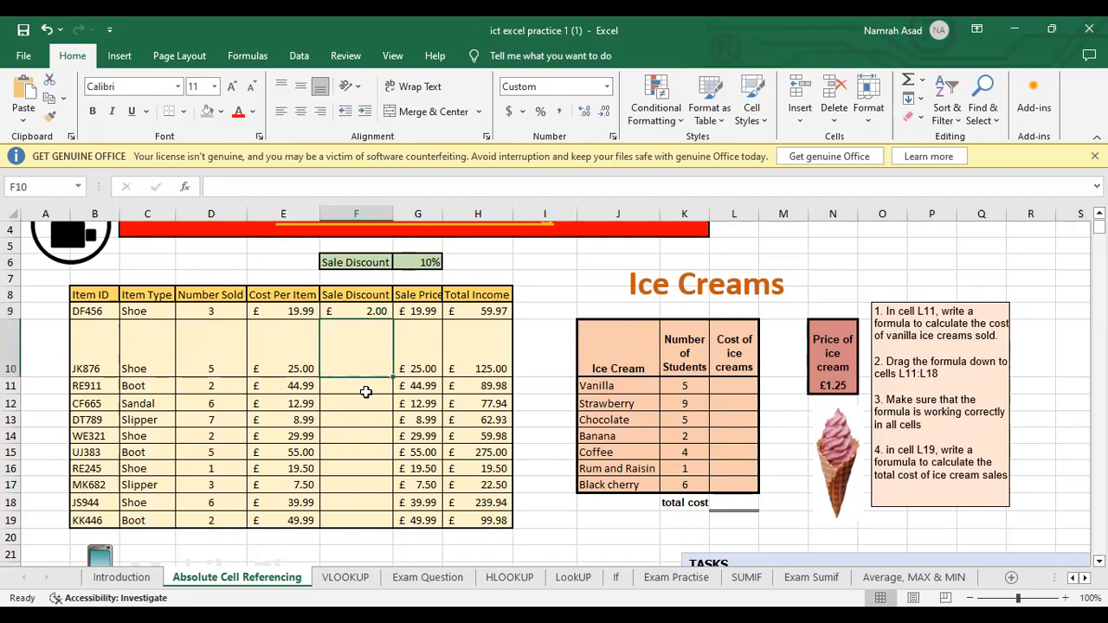
left_click(367, 386)
left_click(366, 403)
left_click(367, 435)
left_click(369, 467)
left_click(370, 485)
left_click(371, 515)
left_click(368, 312)
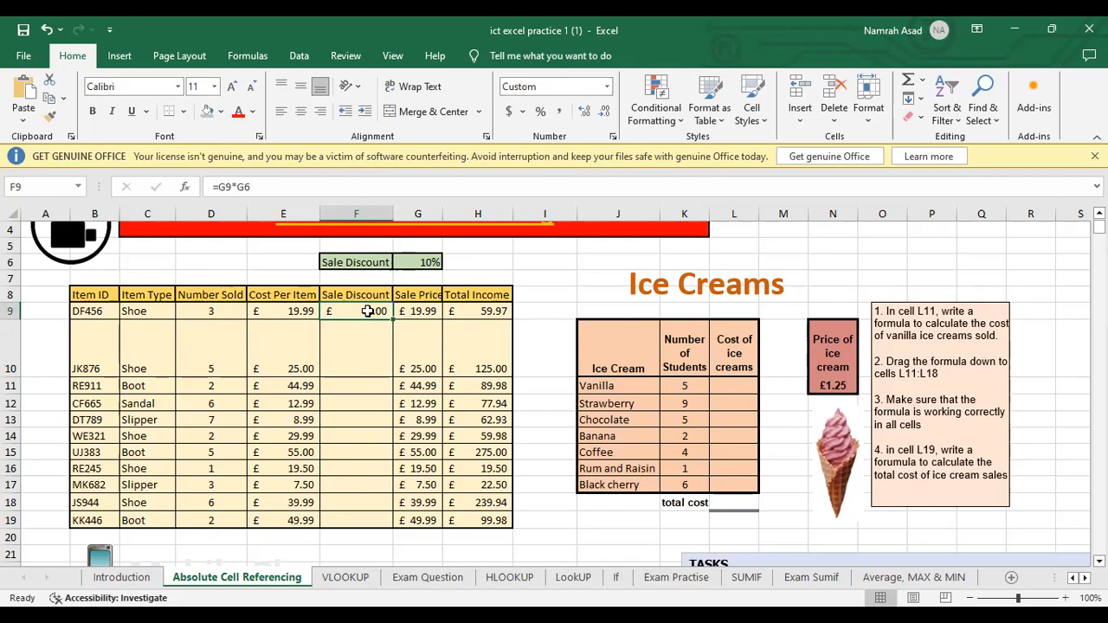
left_click_drag(392, 319, 382, 524)
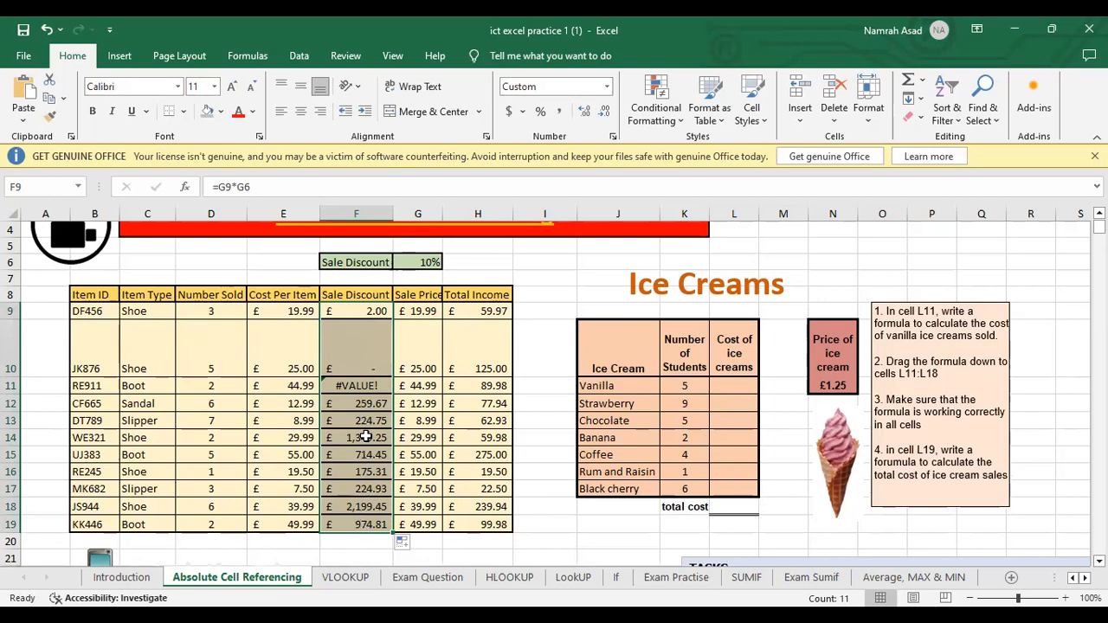
Temporarily mark the G6 reference in F9's formula and the discount rate cell G6 in ink, and clear the markings
left_click(426, 262)
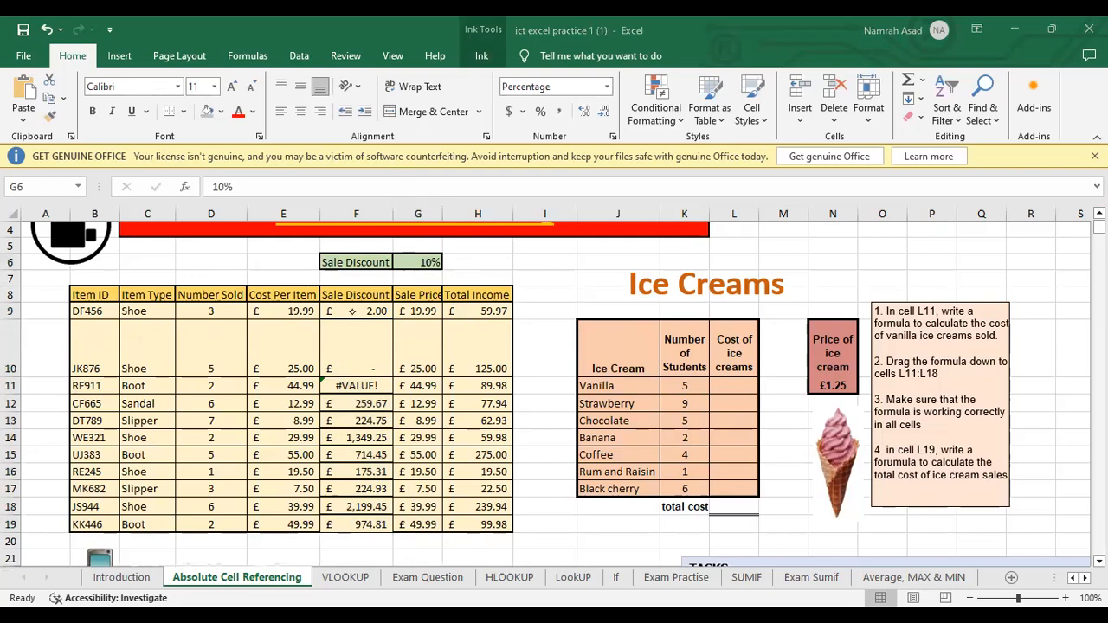
left_click(354, 312)
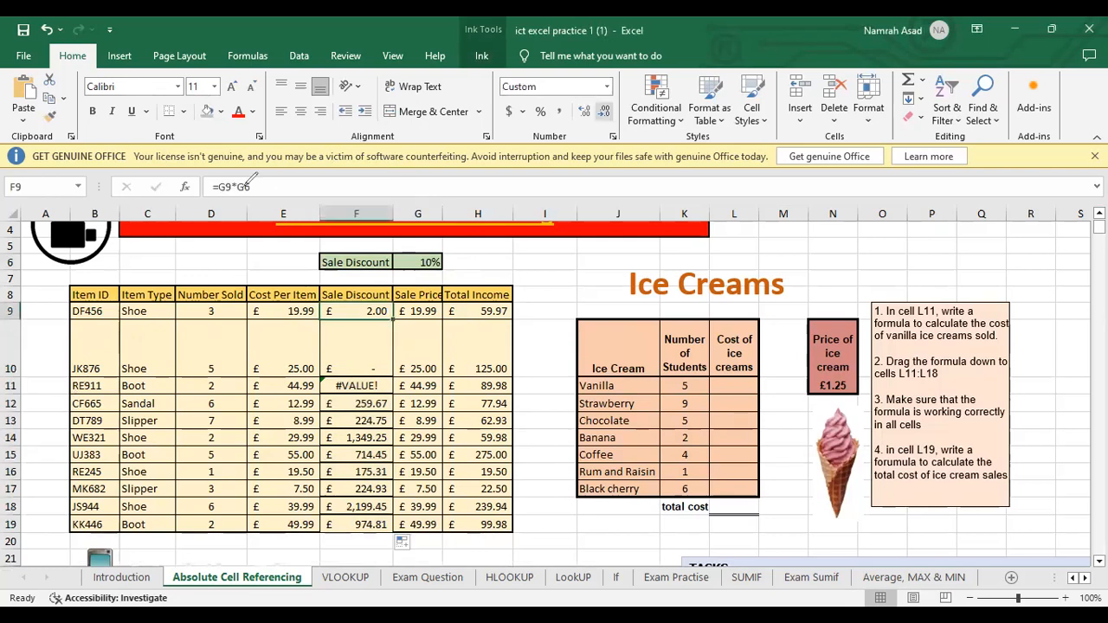
mouse_move(235, 173)
left_mouse_down()
mouse_move(245, 202)
mouse_move(233, 188)
left_mouse_up()
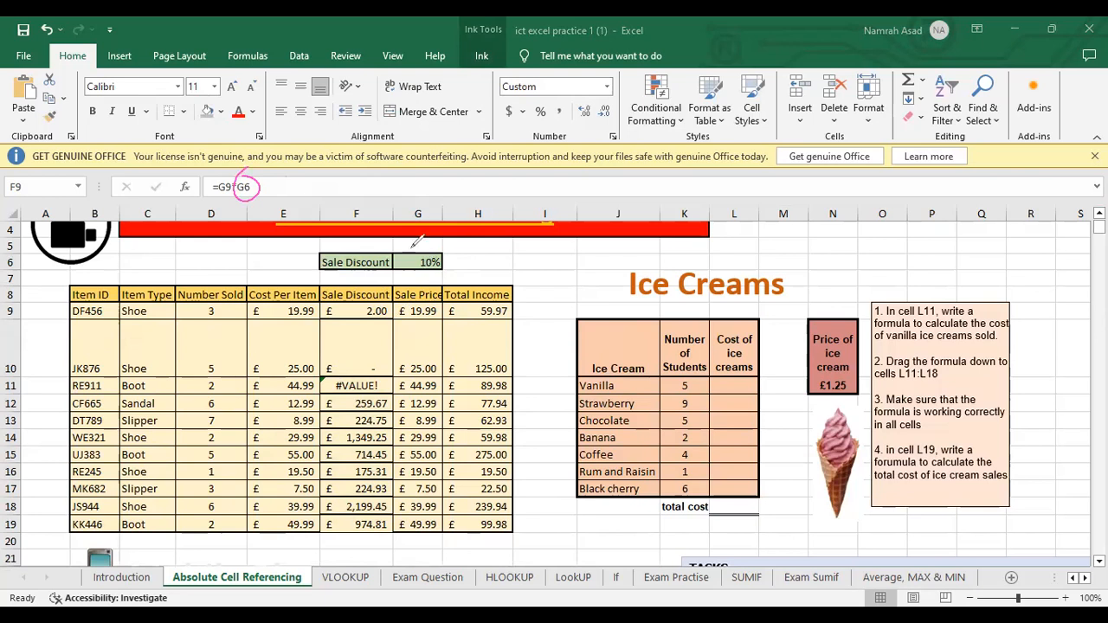
mouse_move(408, 245)
left_mouse_down()
mouse_move(447, 273)
mouse_move(450, 251)
mouse_move(457, 409)
left_mouse_up()
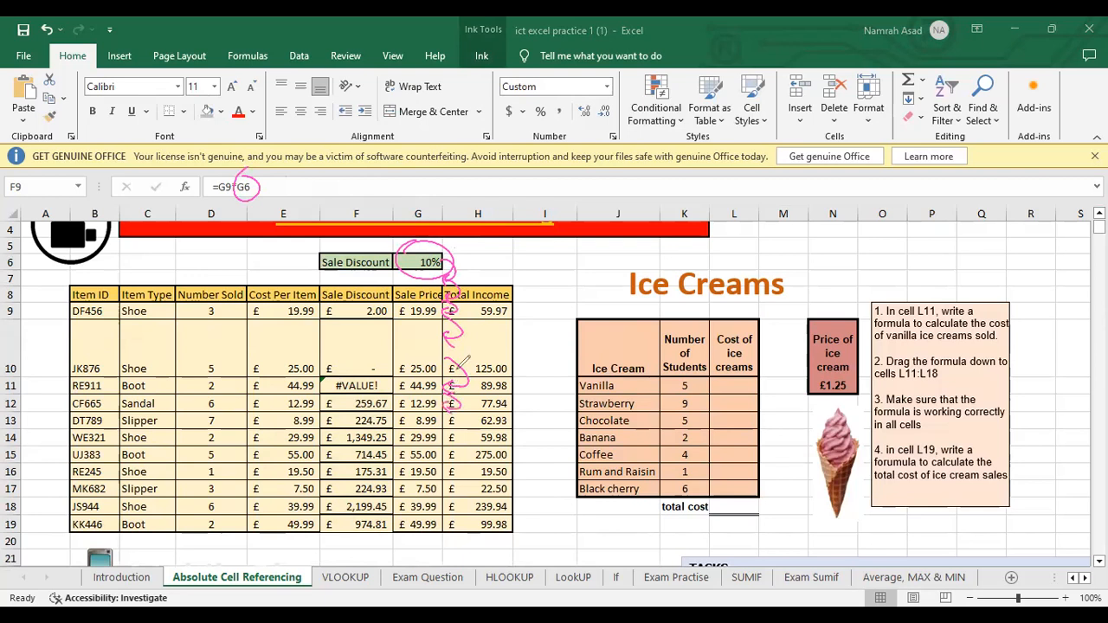
left_click_drag(412, 236, 391, 249)
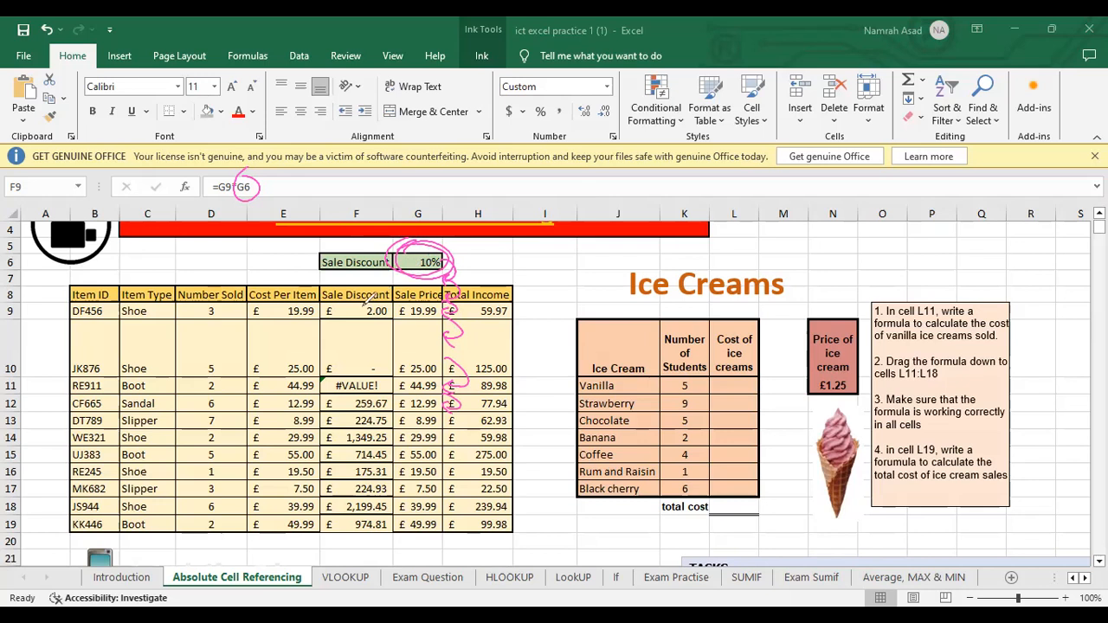
mouse_move(446, 246)
left_mouse_down()
mouse_move(478, 227)
mouse_move(424, 244)
mouse_move(439, 260)
mouse_move(414, 260)
left_mouse_up()
mouse_move(467, 236)
left_mouse_down()
mouse_move(454, 242)
mouse_move(477, 241)
left_mouse_up()
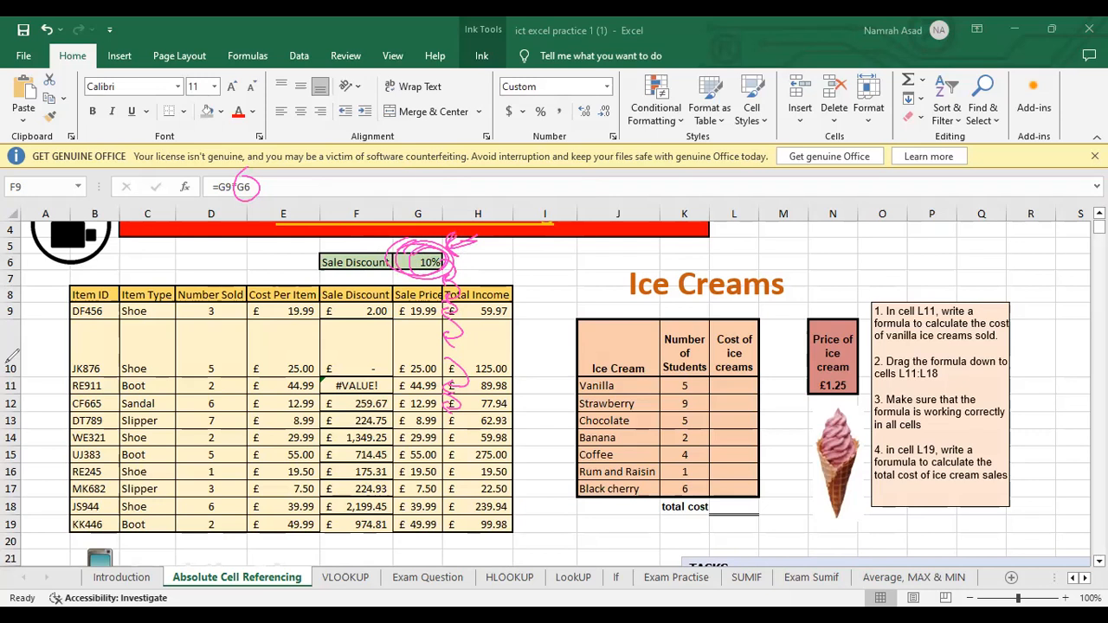
key("Escape")
Make the discount rate reference in F9 absolute so the formula reads =G9*$G$6
left_click(238, 186)
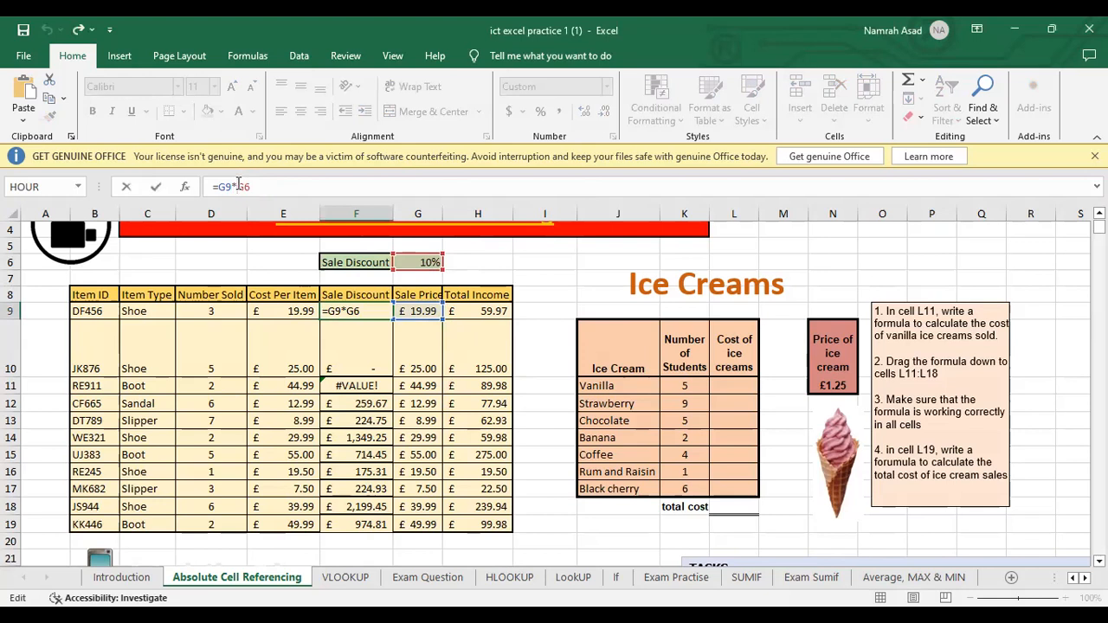
type("$")
key("Right")
type("$")
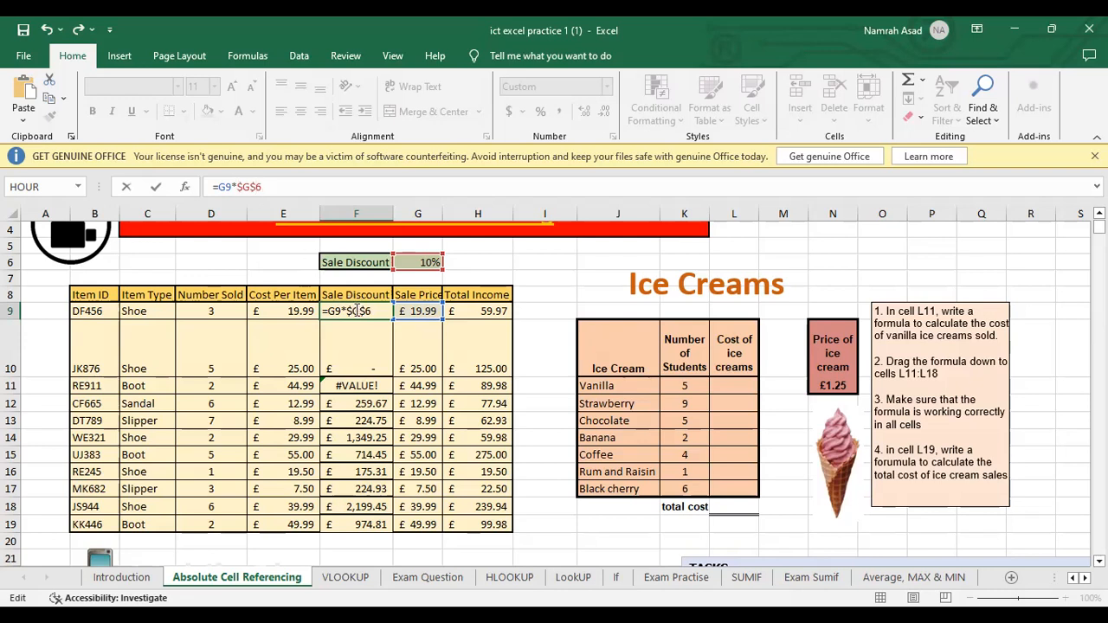
key("Return")
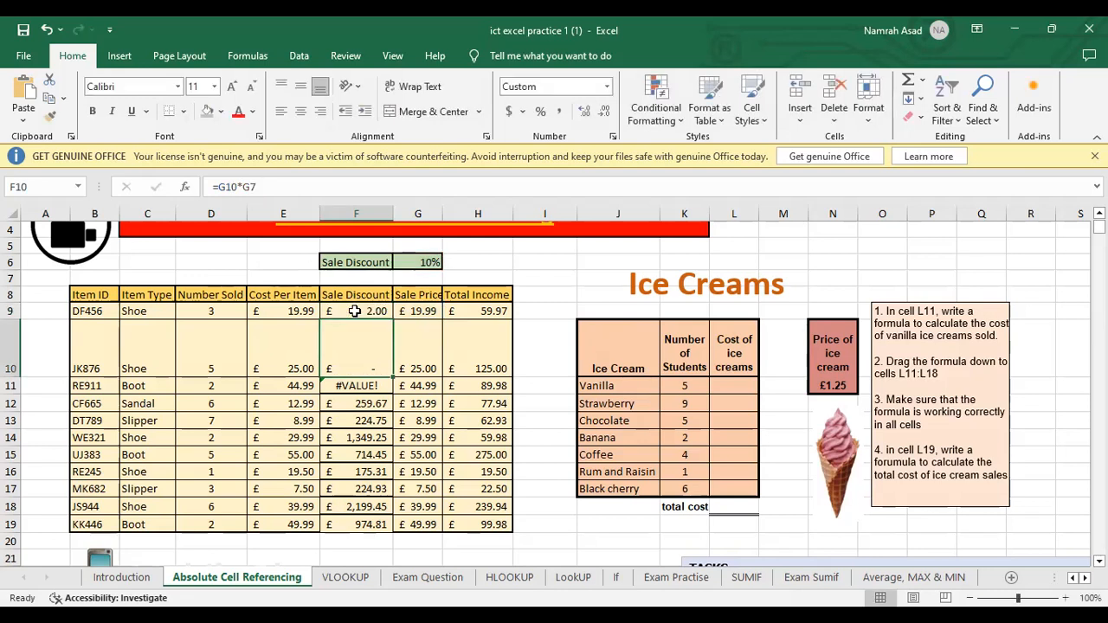
Fill the corrected absolute-reference formula from F9 down to F19 and check the copied formula in F14
left_click(409, 261)
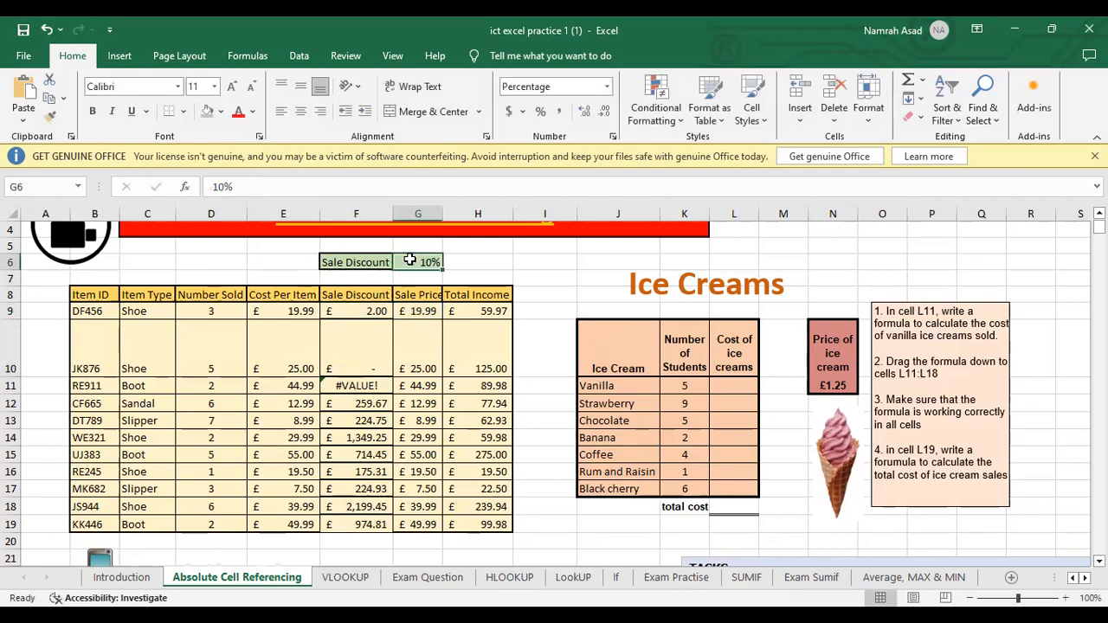
left_click(344, 309)
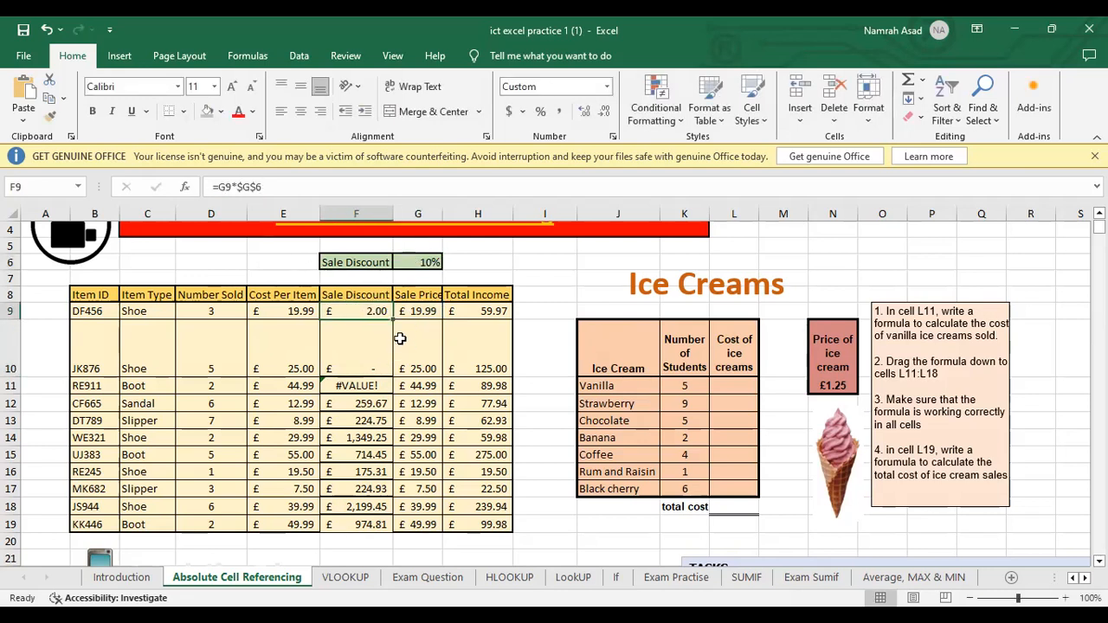
left_click_drag(393, 318, 381, 527)
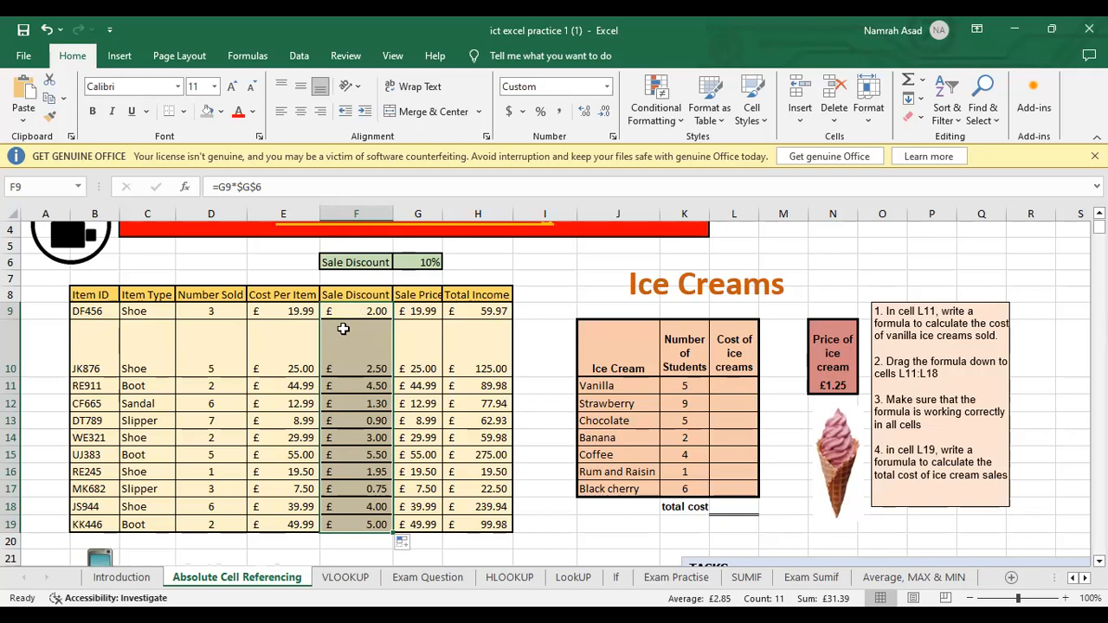
left_click(340, 436)
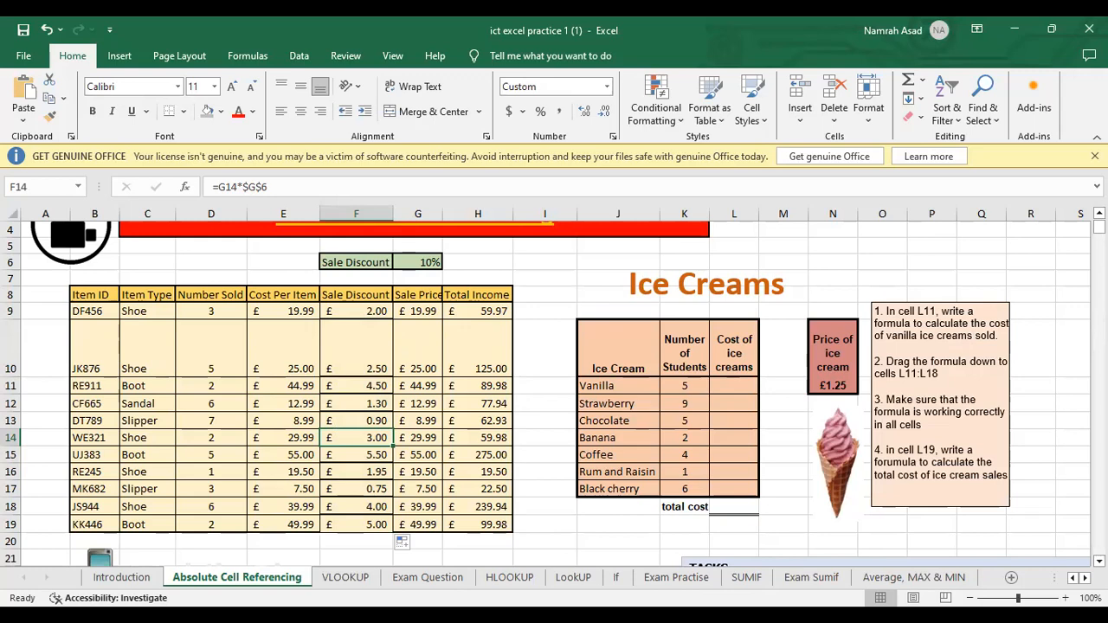
Review the Ice Creams exercise: the cost column, the ice cream price cell N11 and the task instructions beside it
scroll(554, 394, "up", 1)
scroll(554, 394, "down", 3)
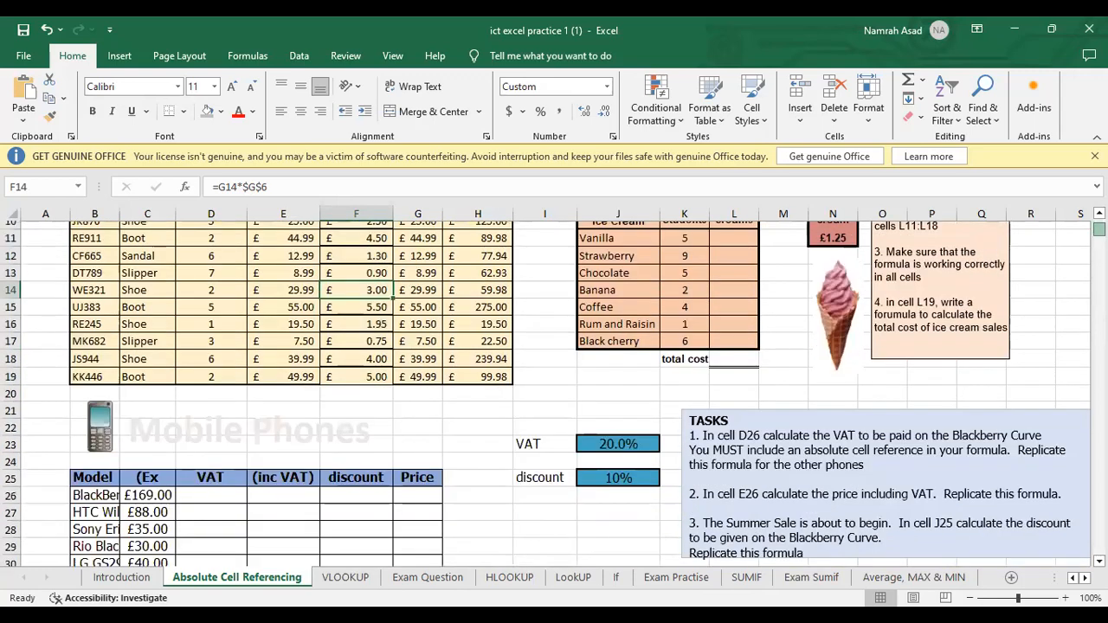
scroll(554, 394, "up", 1)
scroll(731, 408, "up", 2)
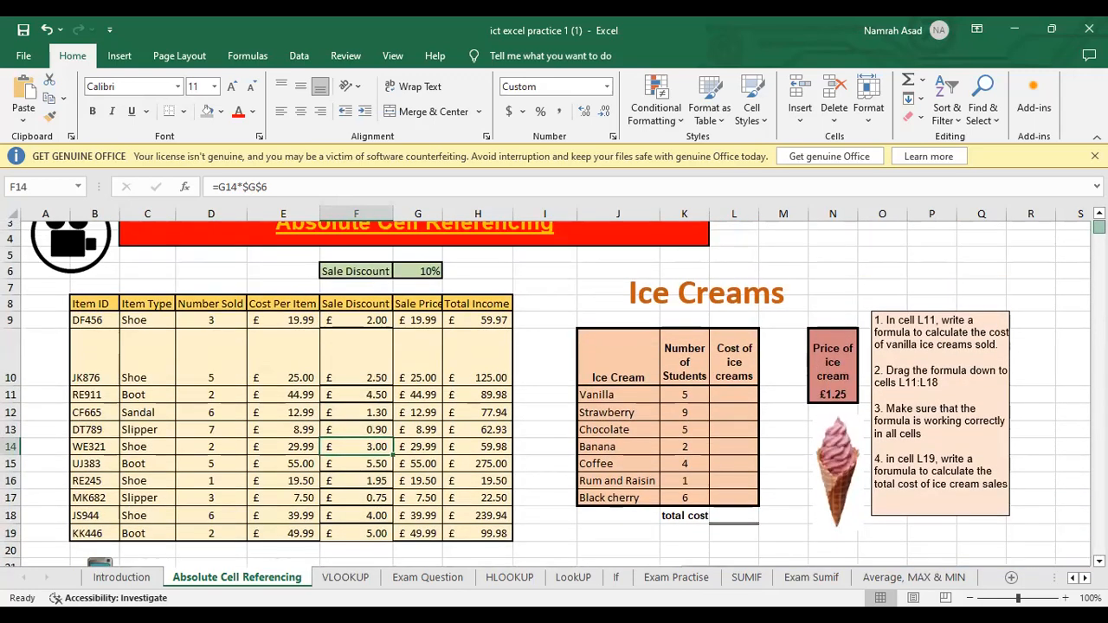
left_click(732, 405)
left_click(829, 381)
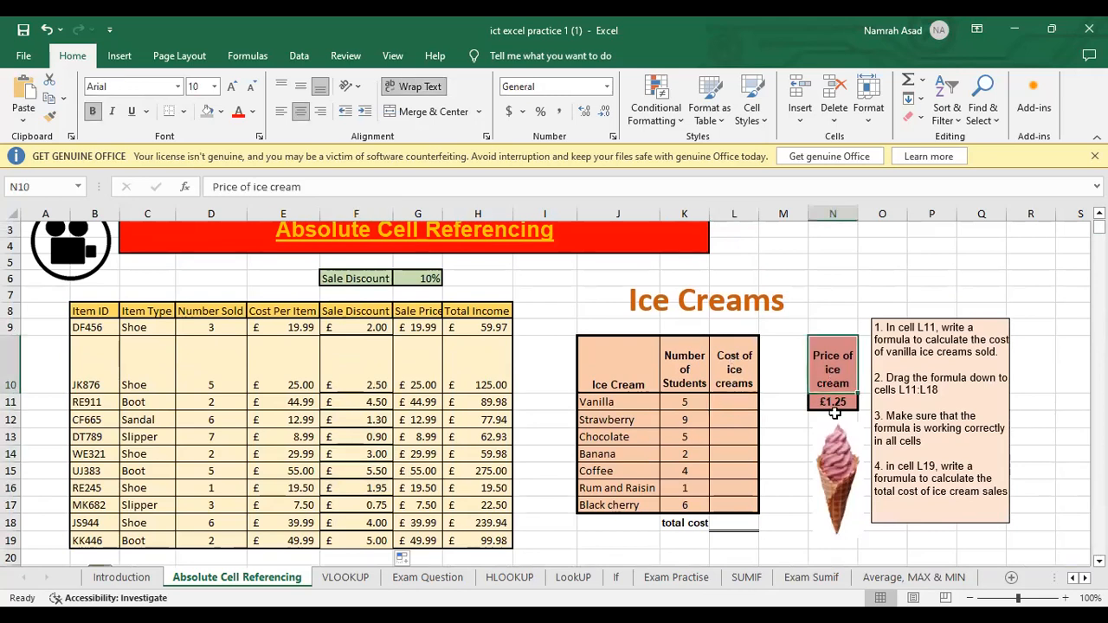
left_click(836, 403)
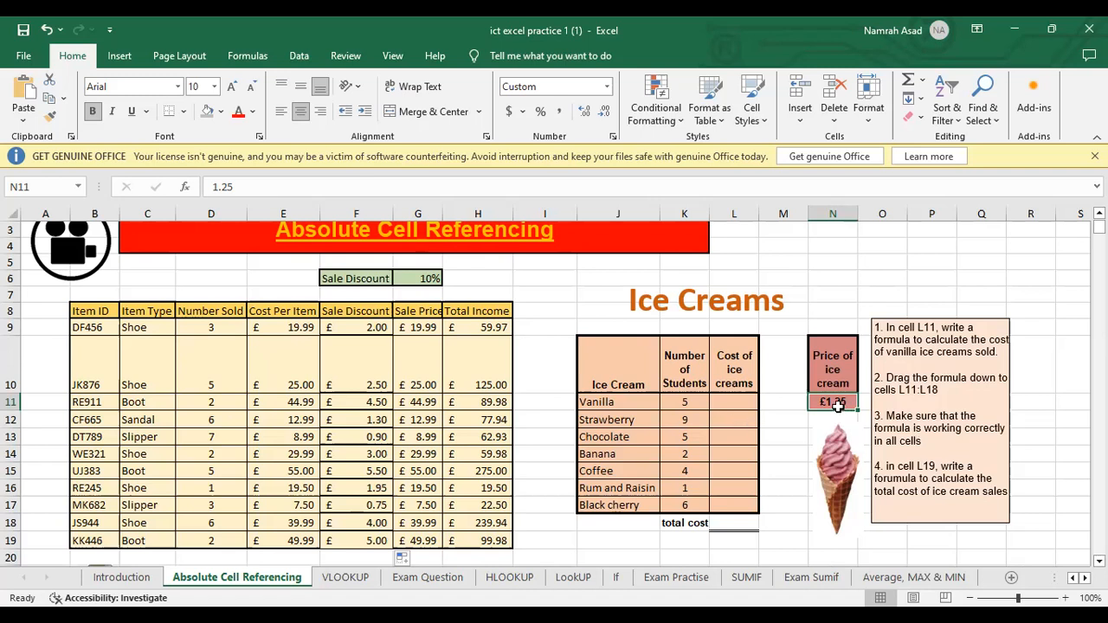
left_click(925, 334)
left_click(1073, 310)
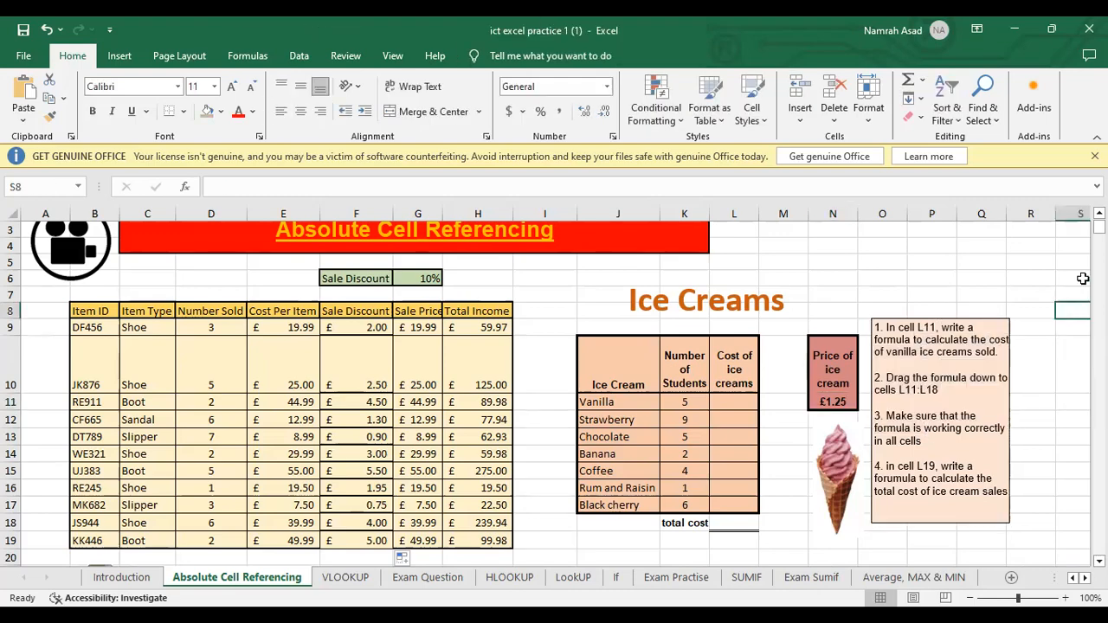
Review the Mobile Phones exercise: the VAT rate in J23, the discount rate in J25 and the four listed tasks
scroll(1100, 561, "down", 1)
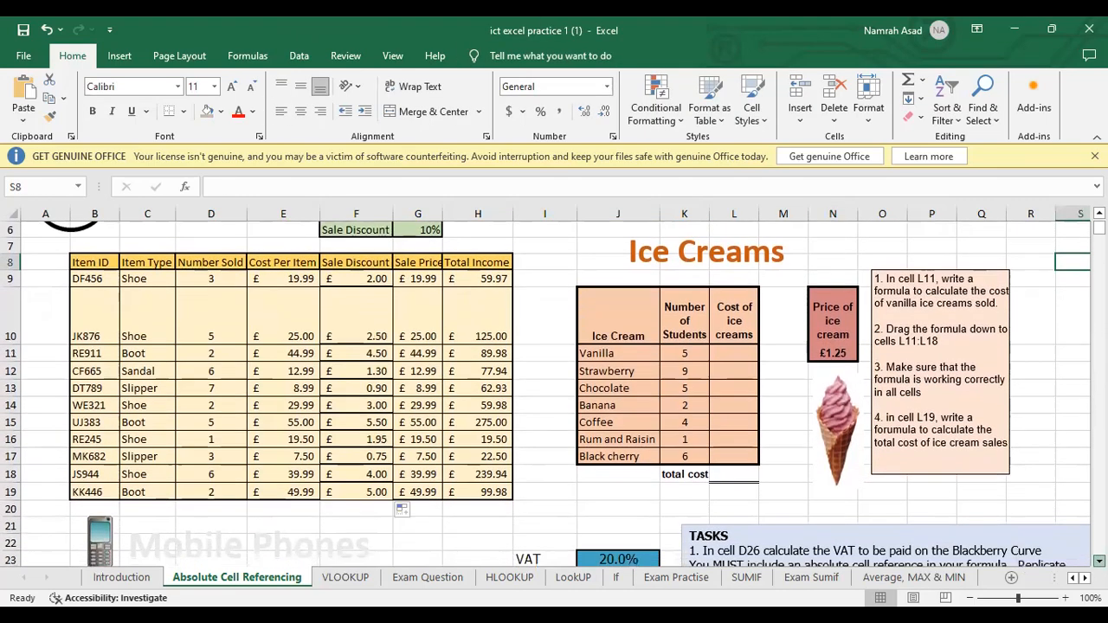
scroll(389, 440, "down", 4)
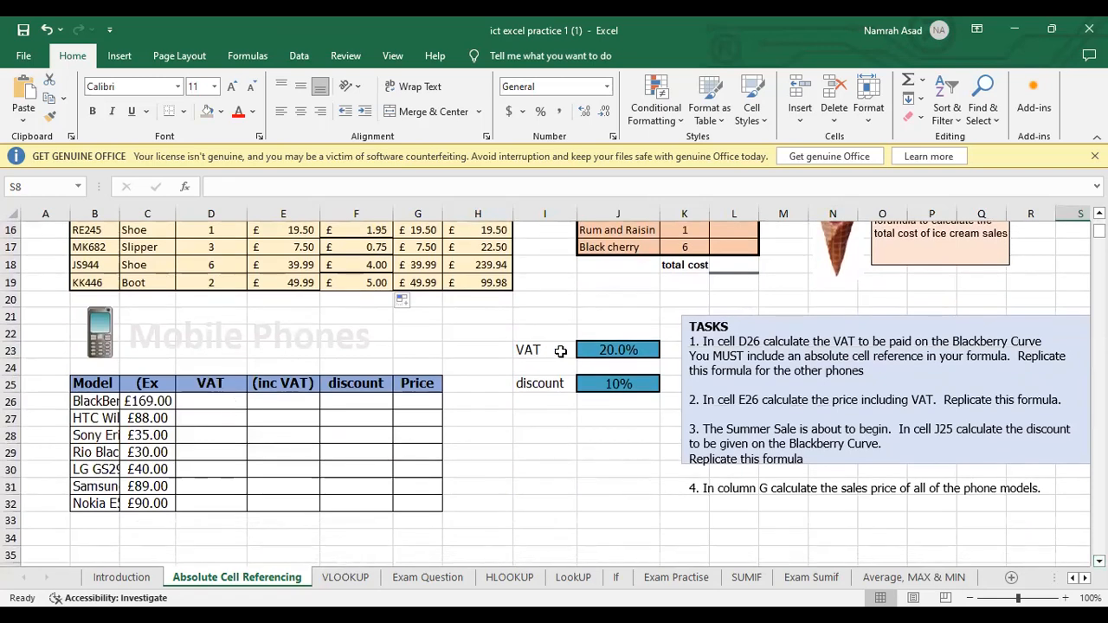
left_click(605, 348)
left_click(605, 385)
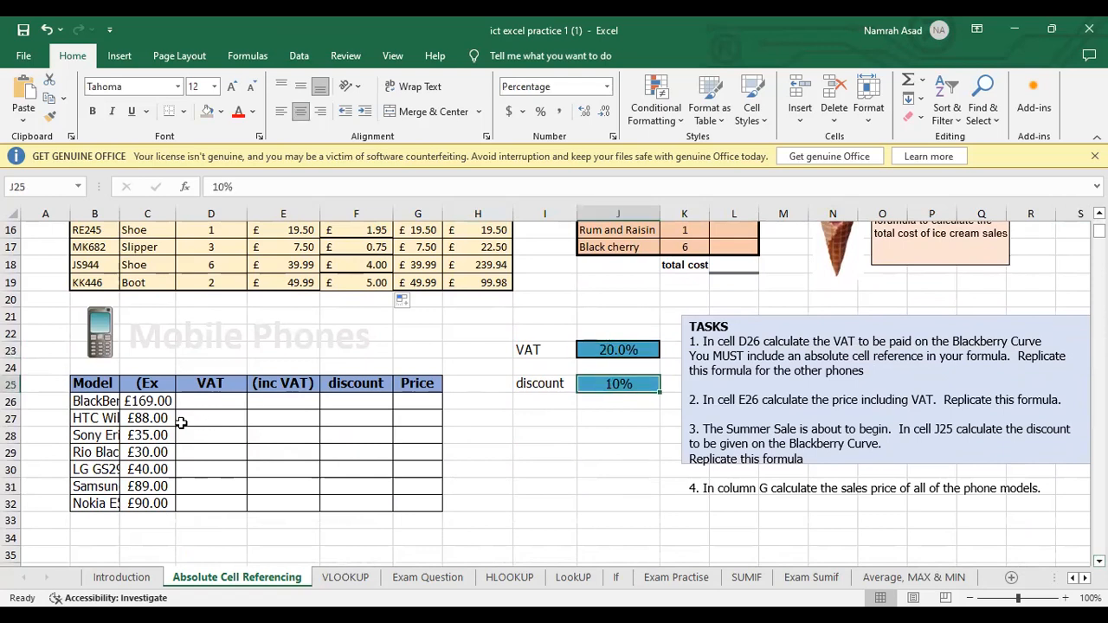
left_click(763, 336)
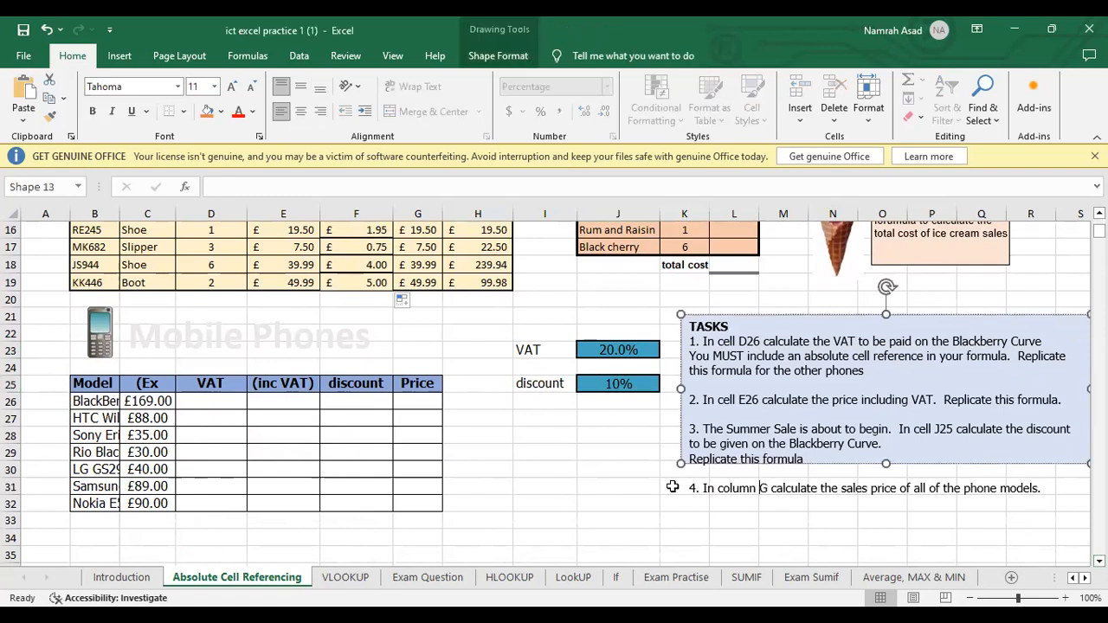
left_click(544, 502)
left_click(543, 483)
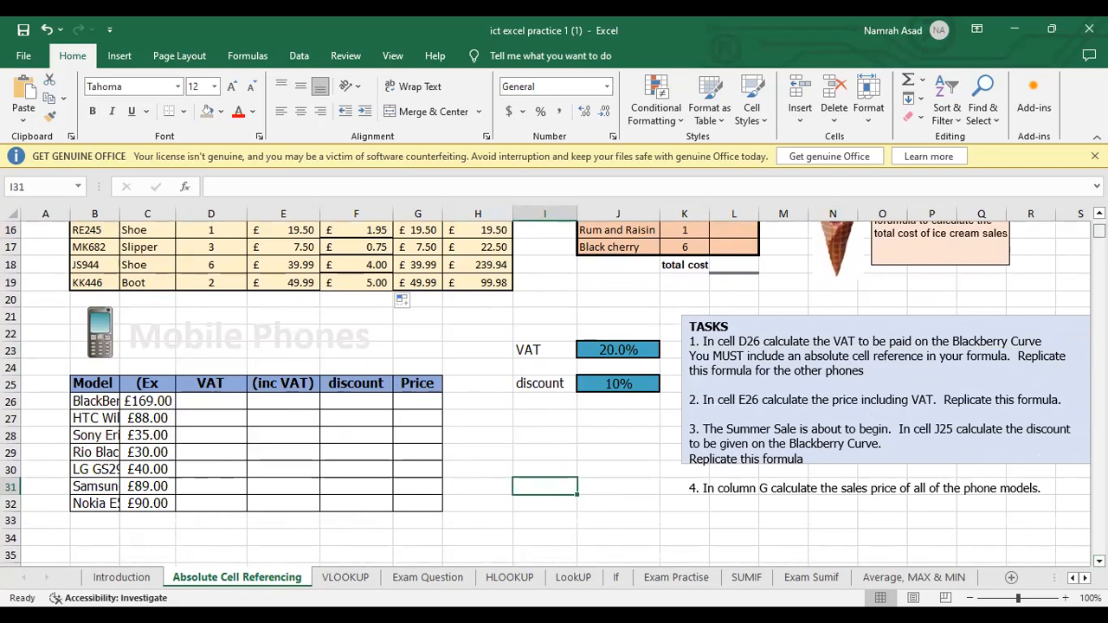
scroll(968, 271, "up", 5)
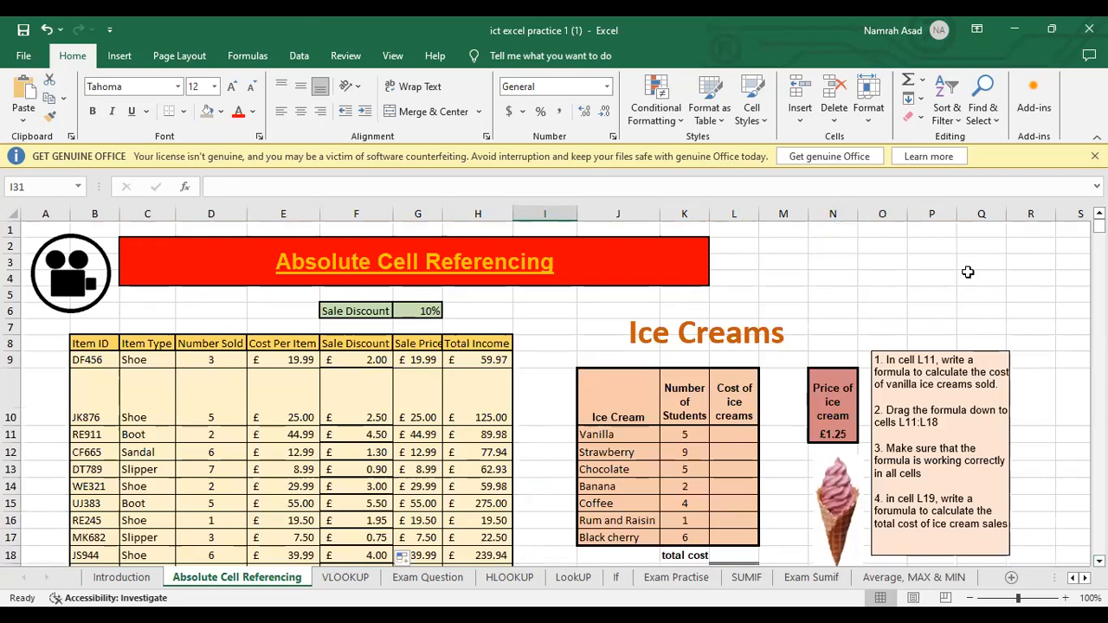